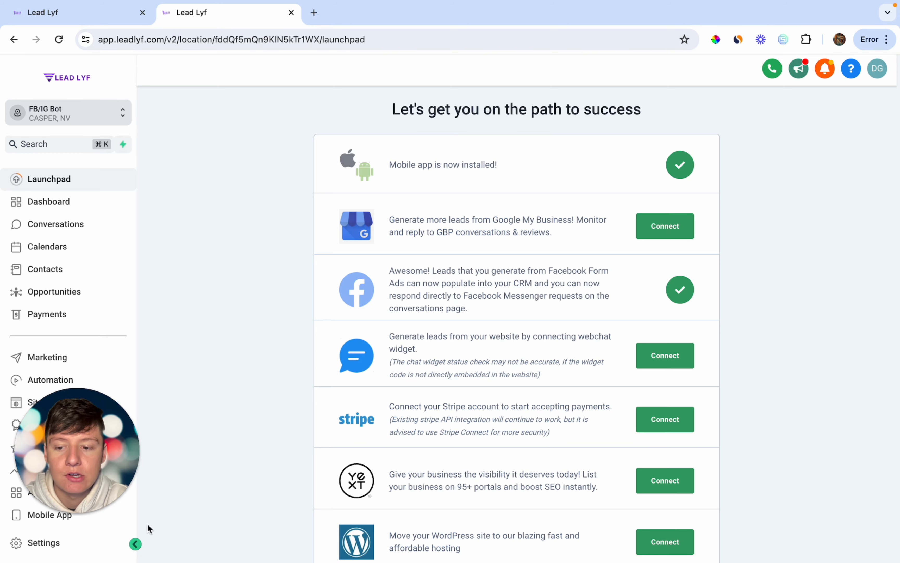
- Connect the Lead Lyf Facebook page to this location through the Facebook/Instagram integration in Settings
left_click(51, 550)
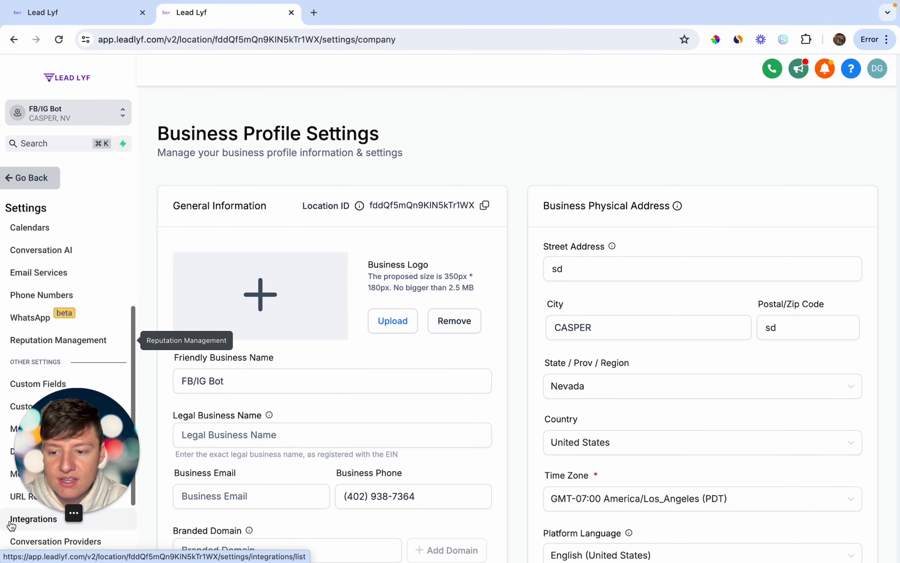
left_click(14, 524)
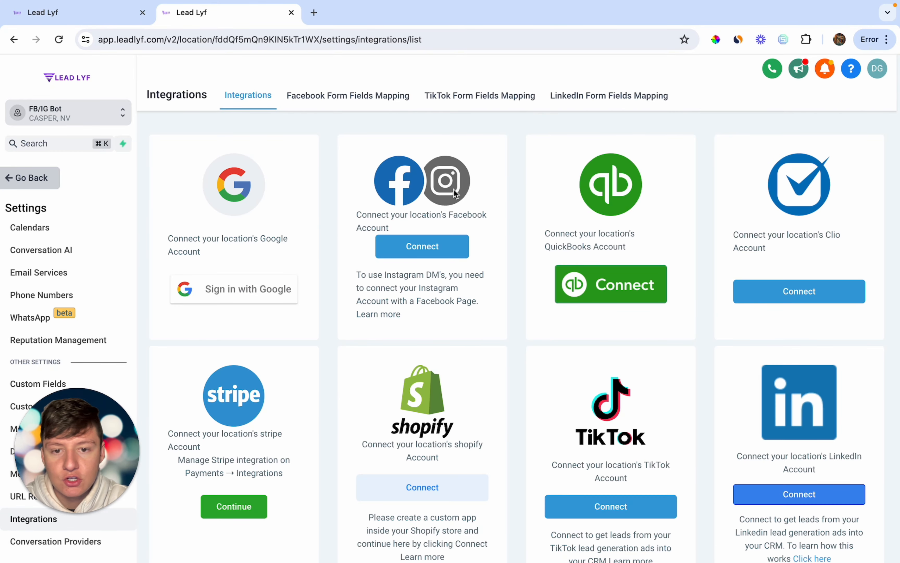
left_click(444, 247)
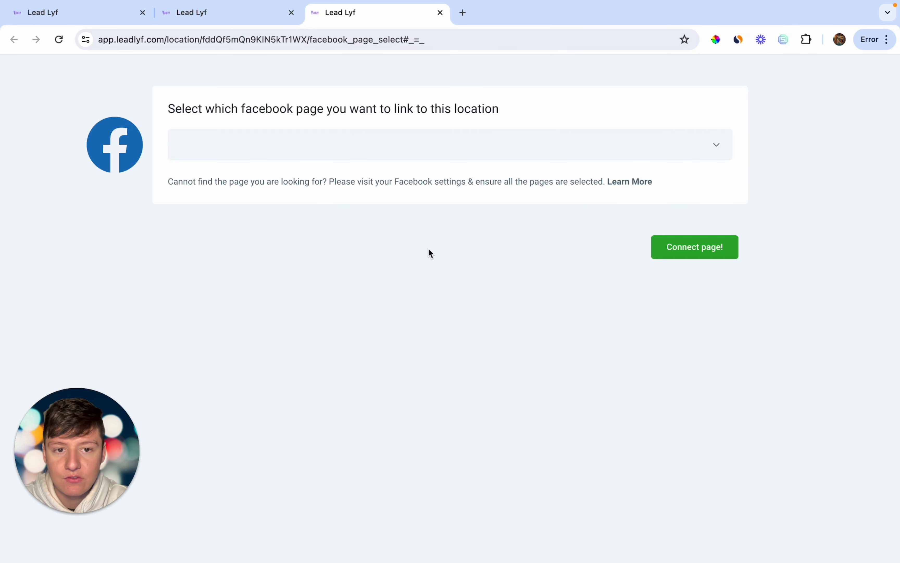
left_click(421, 156)
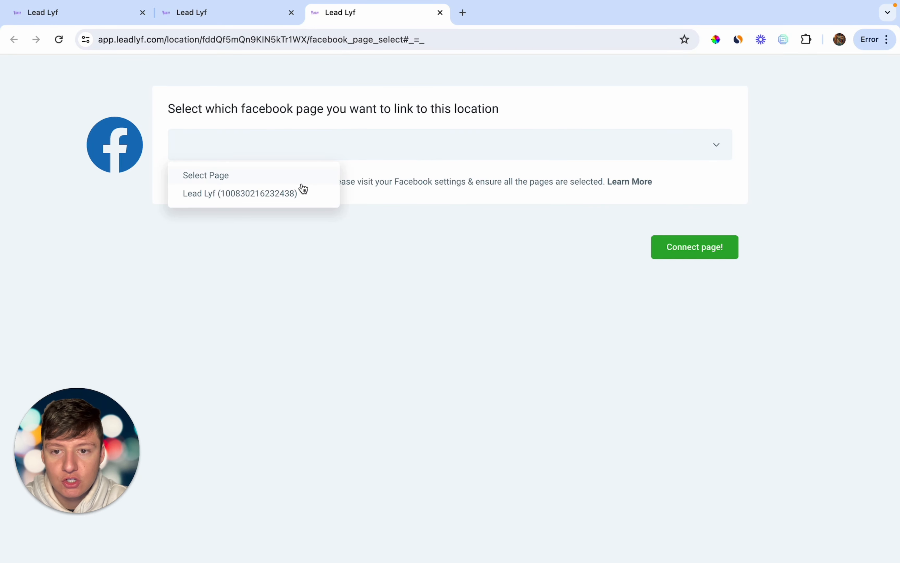
left_click(292, 195)
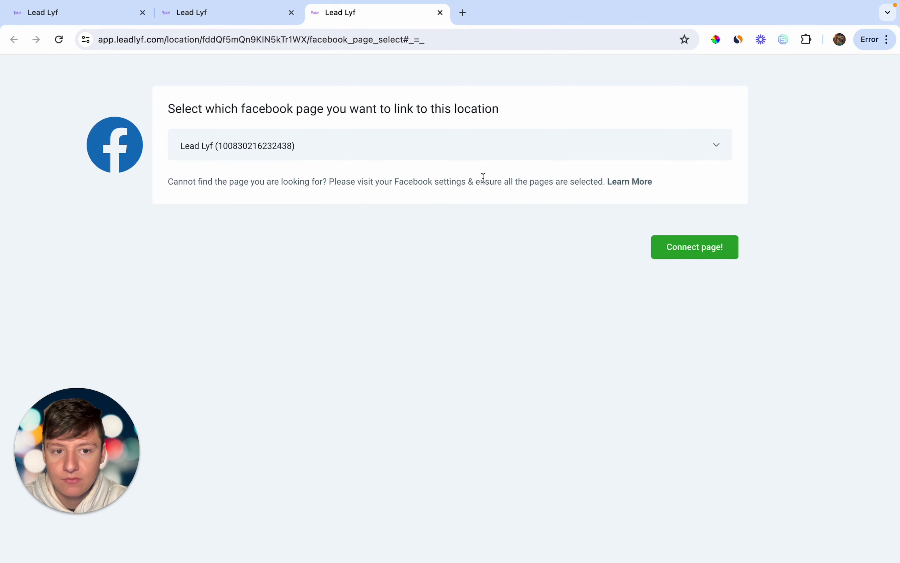
left_click(684, 255)
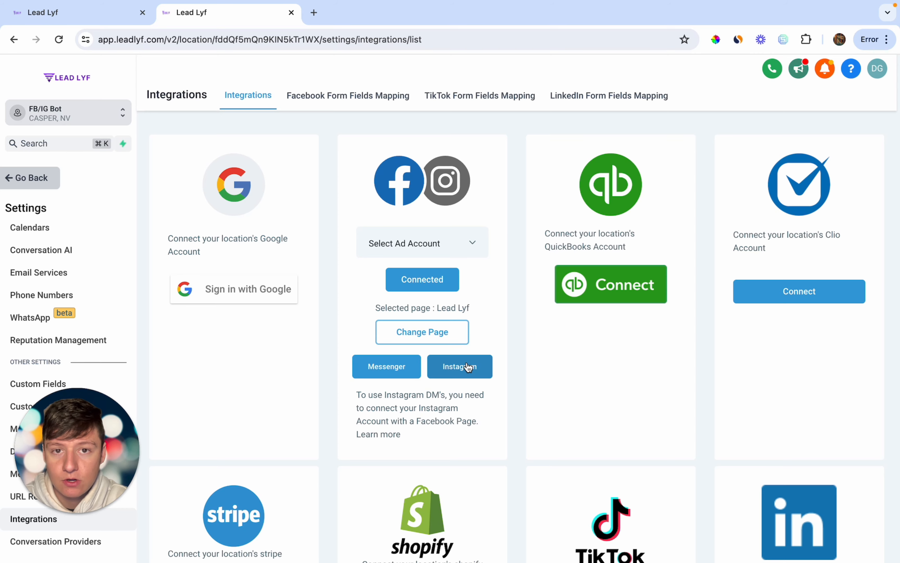
- Leave the settings and create a new blank automation workflow
left_click(41, 181)
scroll(21, 301, "down", 1)
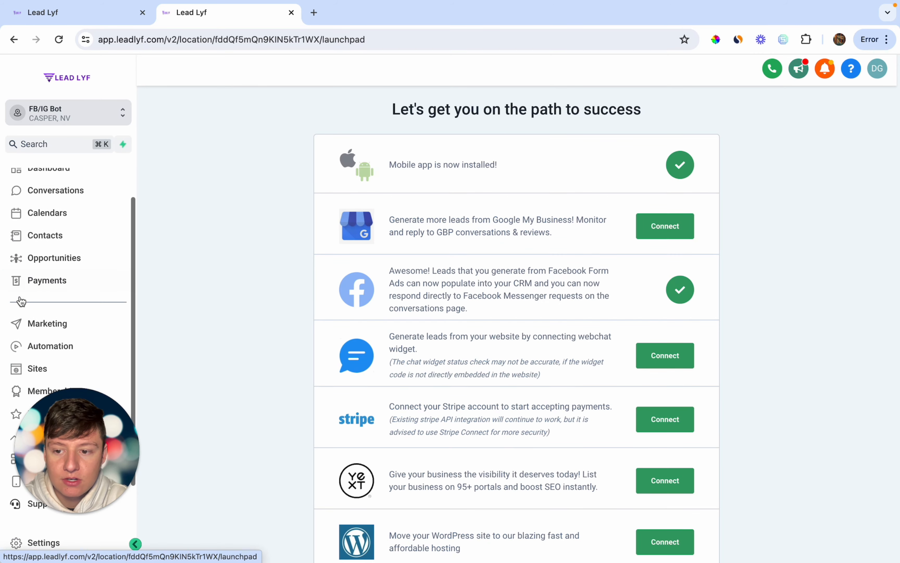
left_click(37, 346)
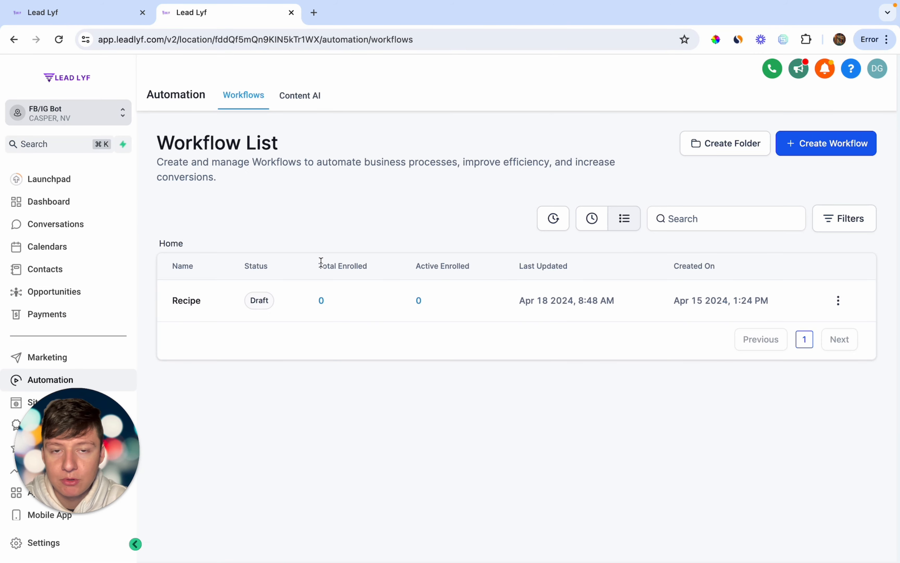
left_click(803, 146)
left_click(358, 328)
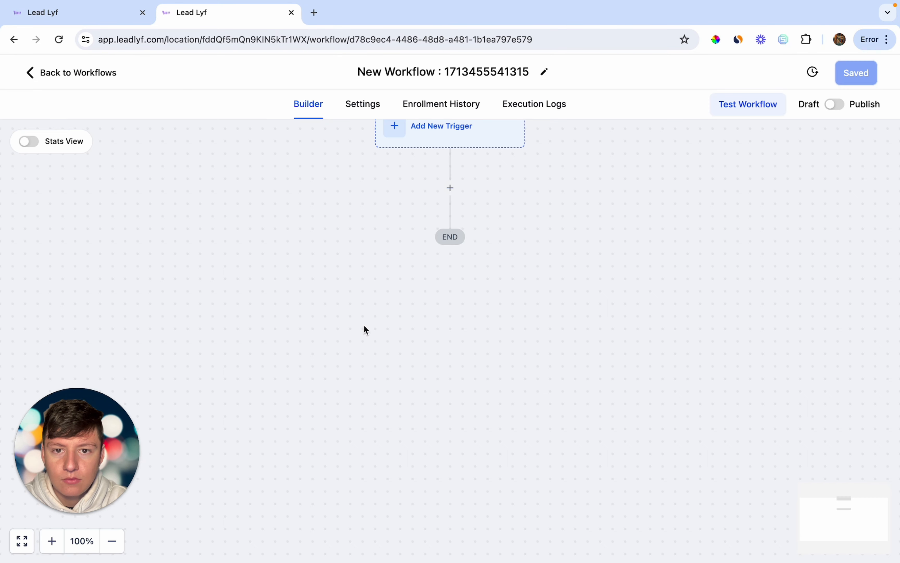
- Rename the new workflow as Ig/Fb Comment Bot
left_click(402, 71)
key("super+a")
key("BackSpace")
type("lg/")
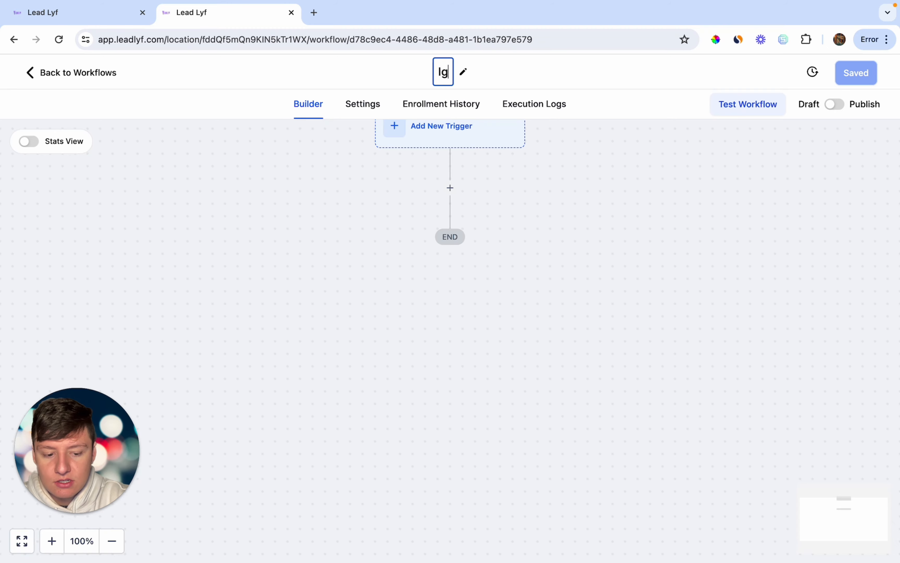
type("Fb Comment ")
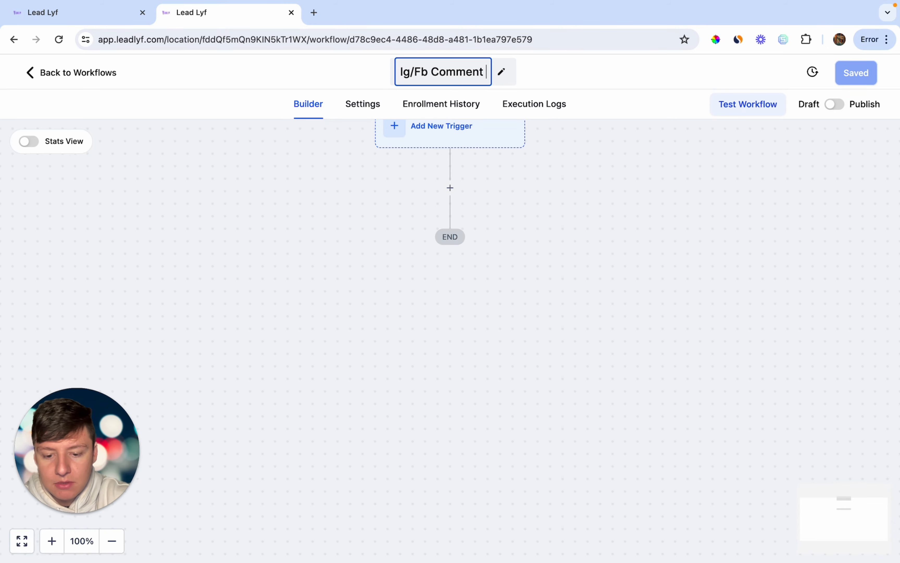
type("Bot")
key("Return")
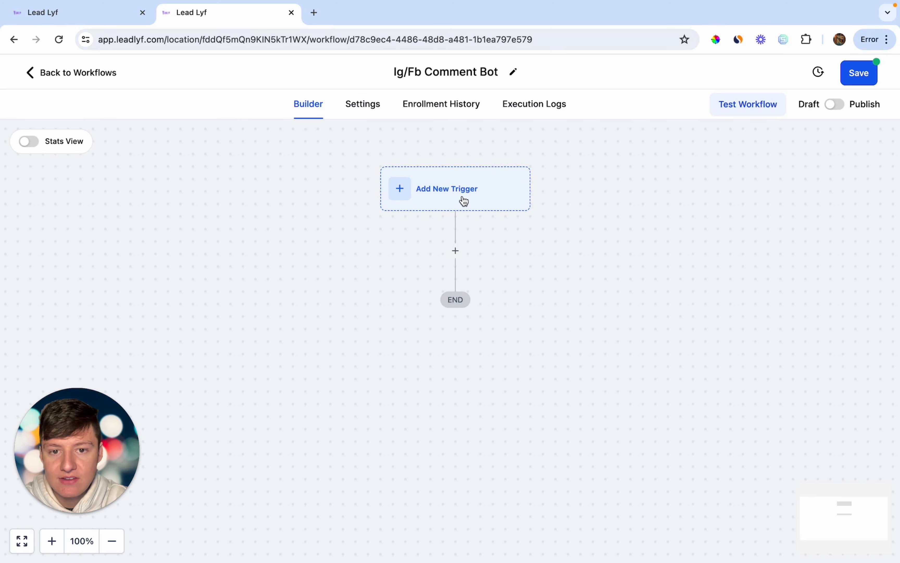
- Add a Facebook - Comment(s) on a Post trigger with the Page Is filter set to Lead Lyf
left_click(447, 193)
type("face")
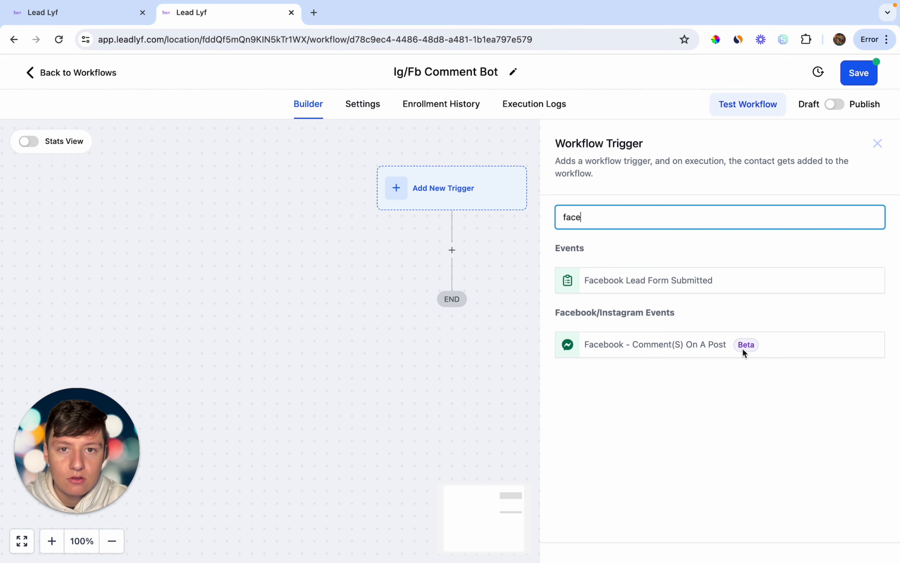
left_click(702, 354)
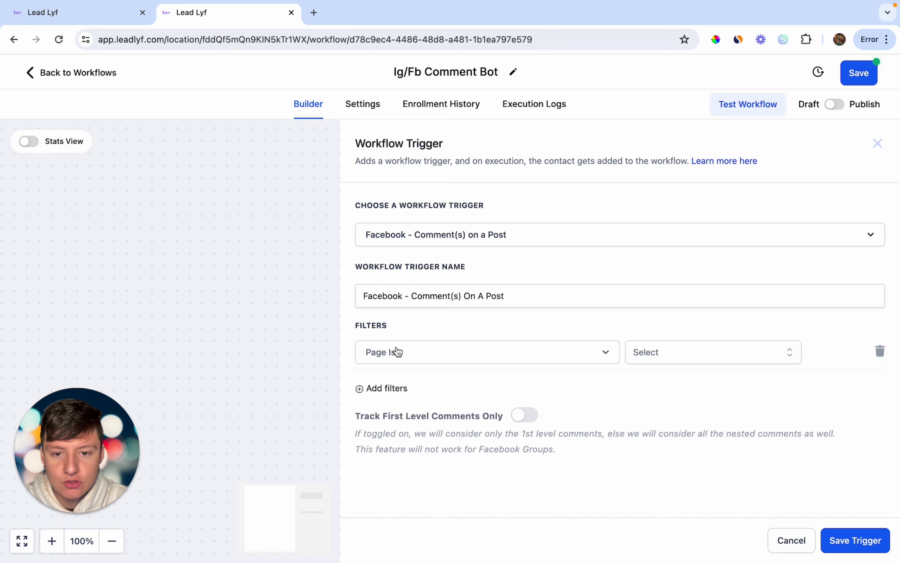
left_click(672, 353)
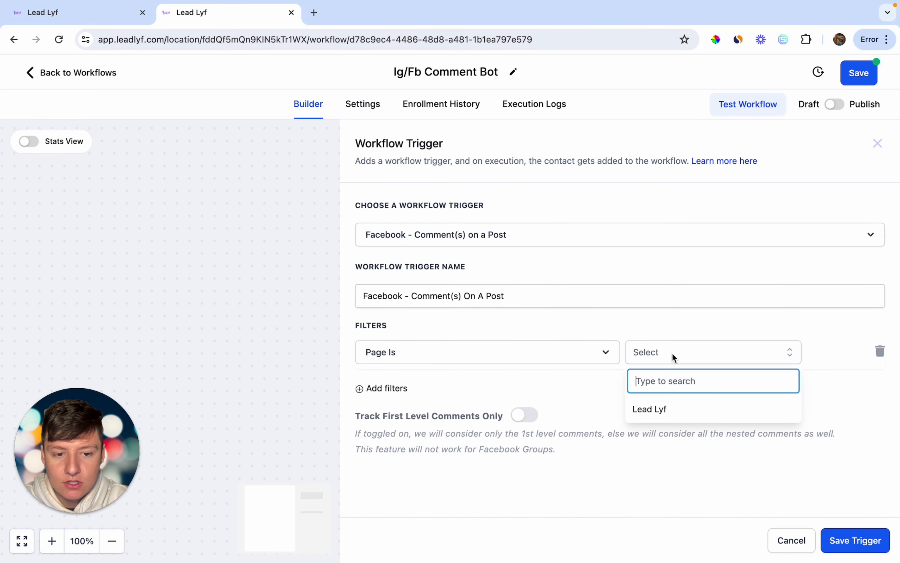
left_click(670, 411)
- Set the Facebook trigger's Post is filter to the published post dated 05-Jan-2023
scroll(670, 411, "down", 1)
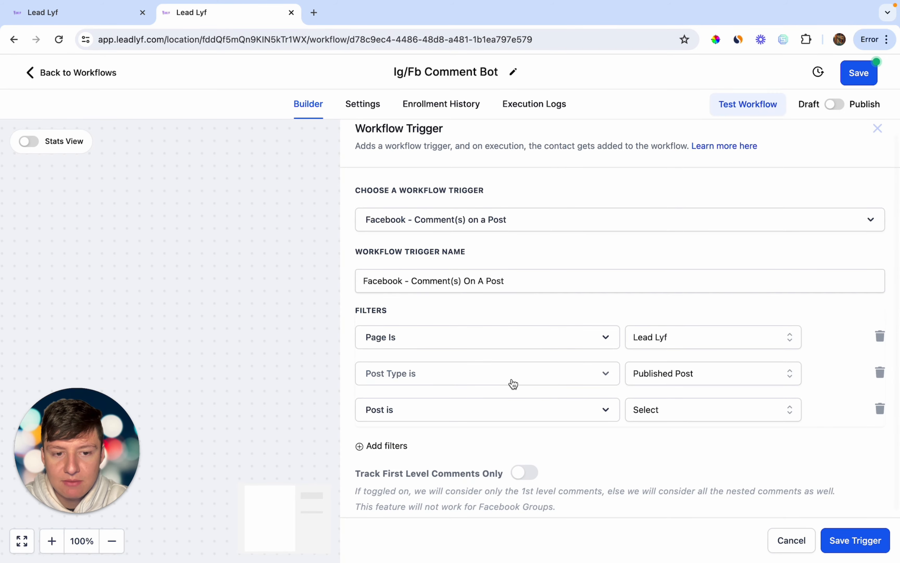
scroll(683, 372, "down", 1)
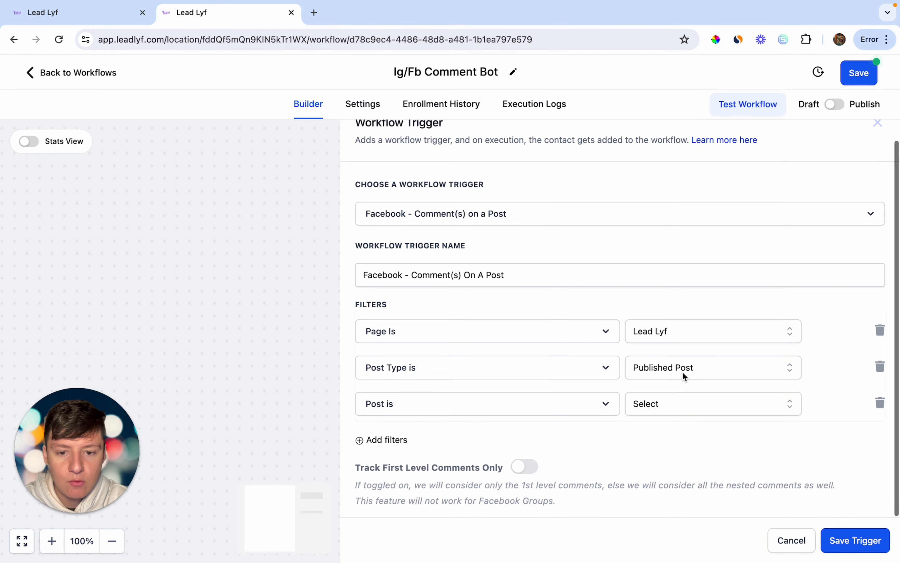
left_click(644, 412)
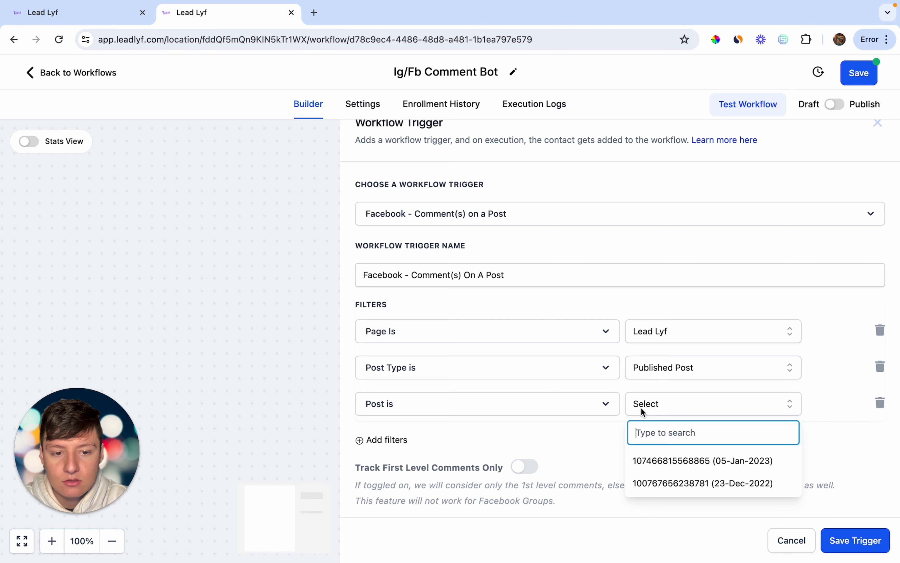
left_click(654, 461)
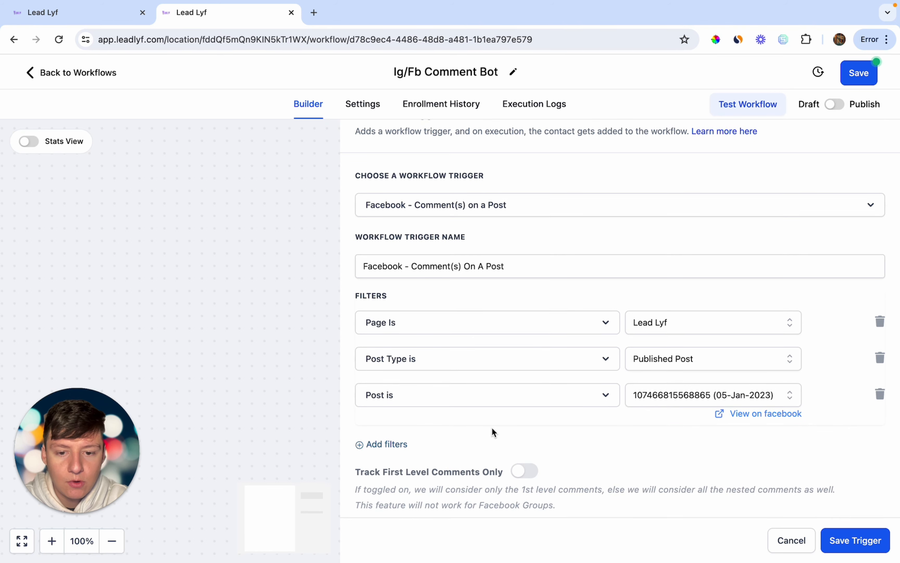
- Add a Contains Phrase filter with the value Yes to the Facebook comment trigger
left_click(389, 444)
left_click(394, 445)
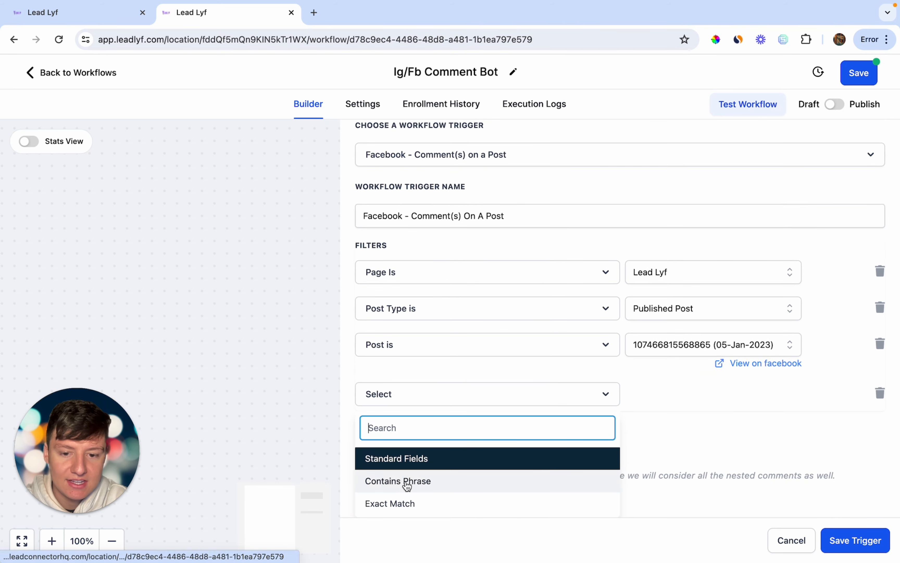
left_click(400, 482)
left_click(661, 405)
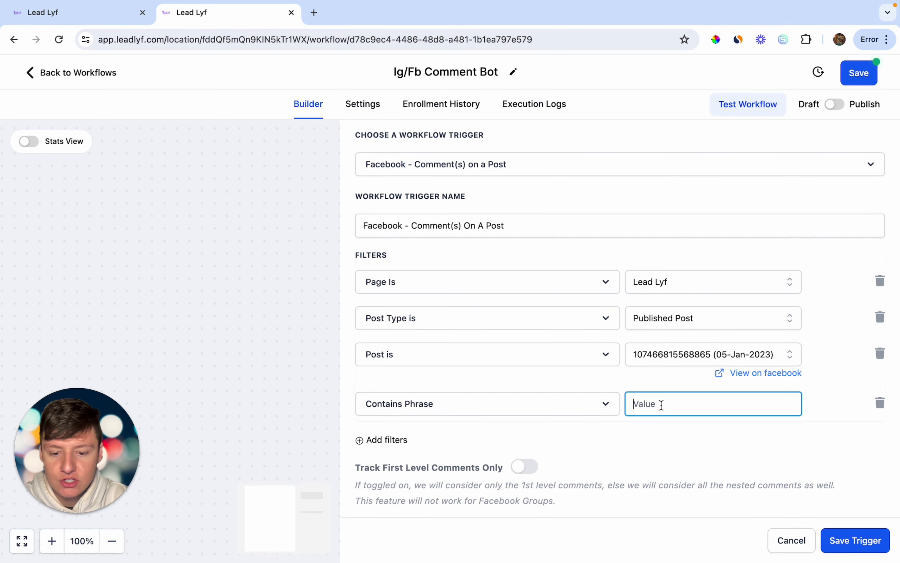
type("Yes")
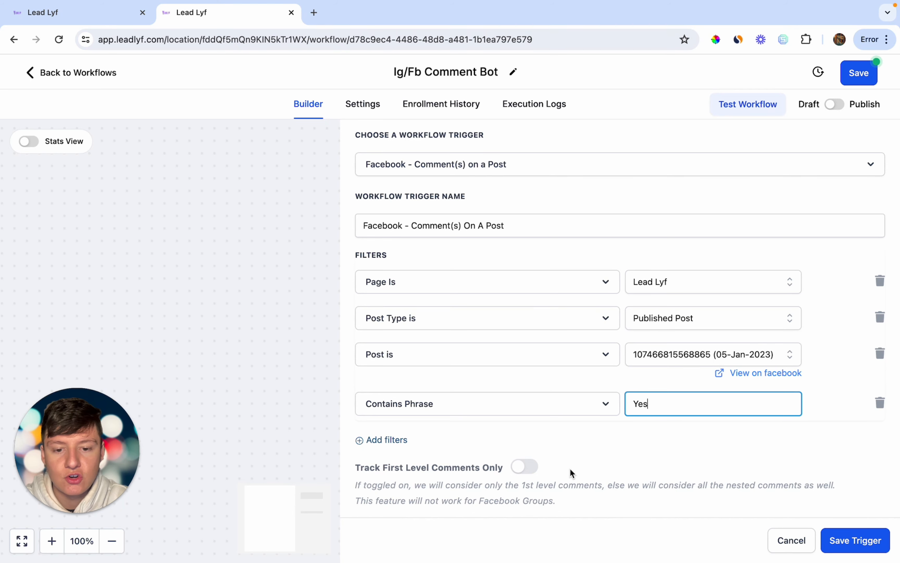
- Enable Track First Level Comments Only and save the Facebook comment trigger
left_click(522, 470)
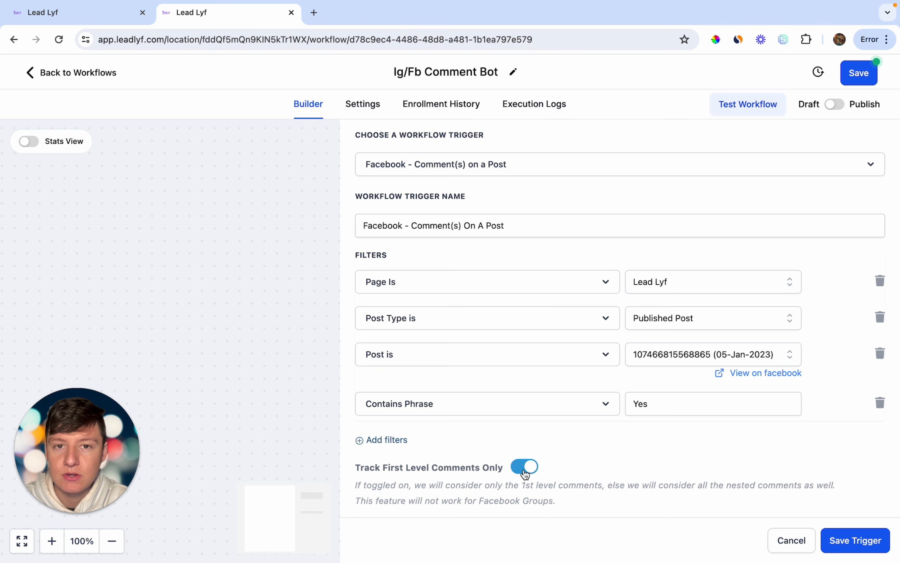
scroll(551, 367, "up", 3)
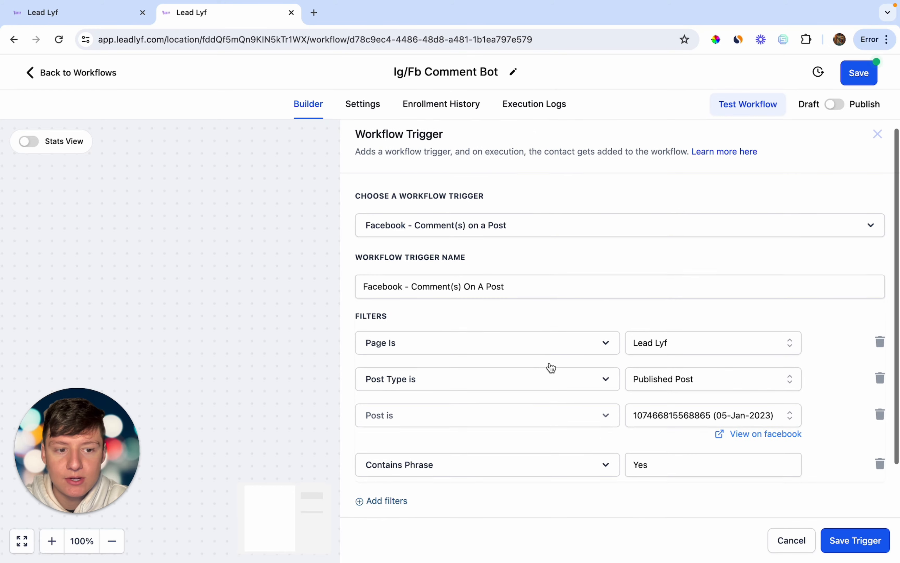
left_click(837, 539)
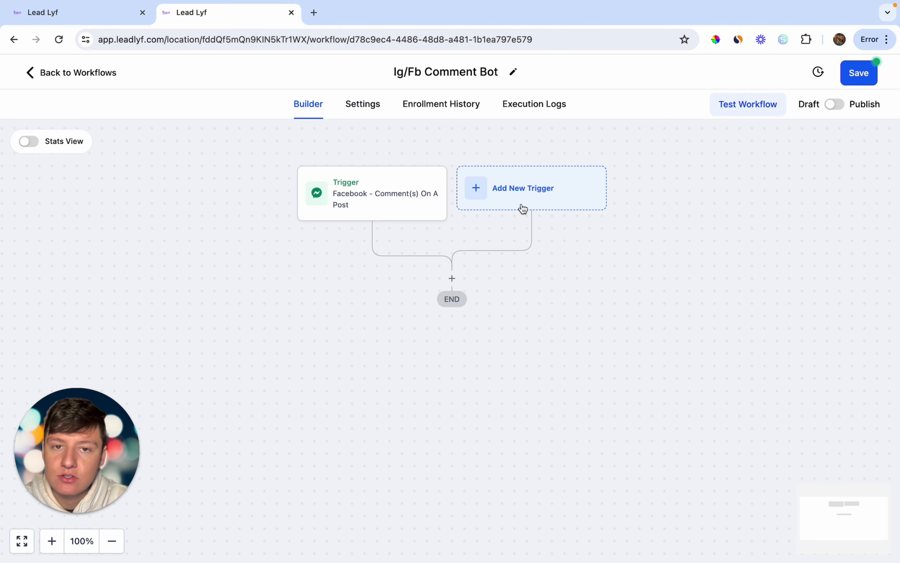
- Add and save a second trigger, Instagram - Comment(s) on a Post, leaving its page filter unset
left_click(521, 193)
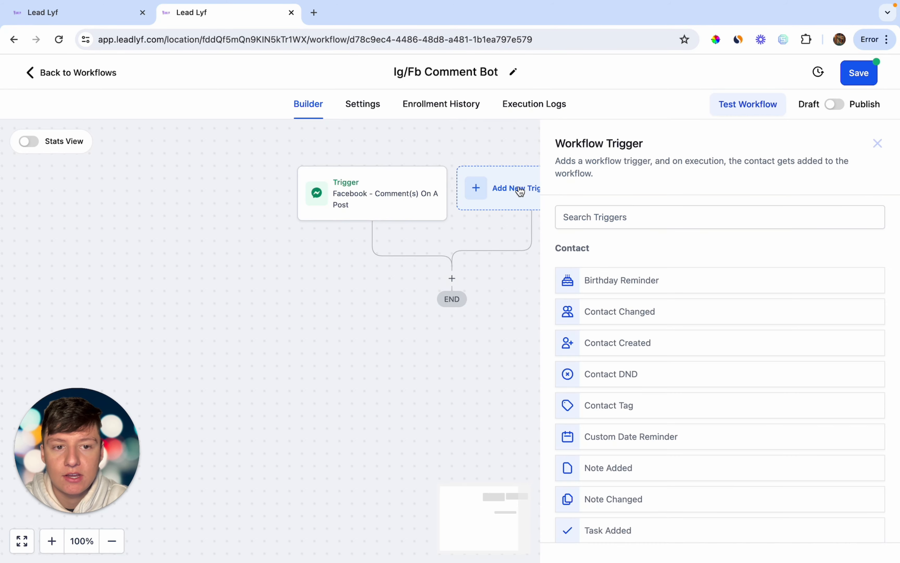
type("inst")
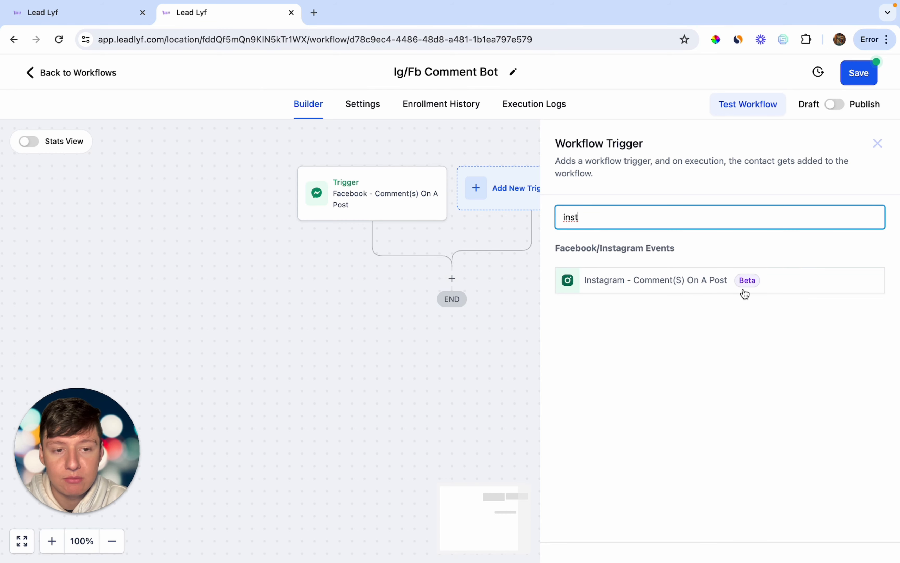
left_click(718, 289)
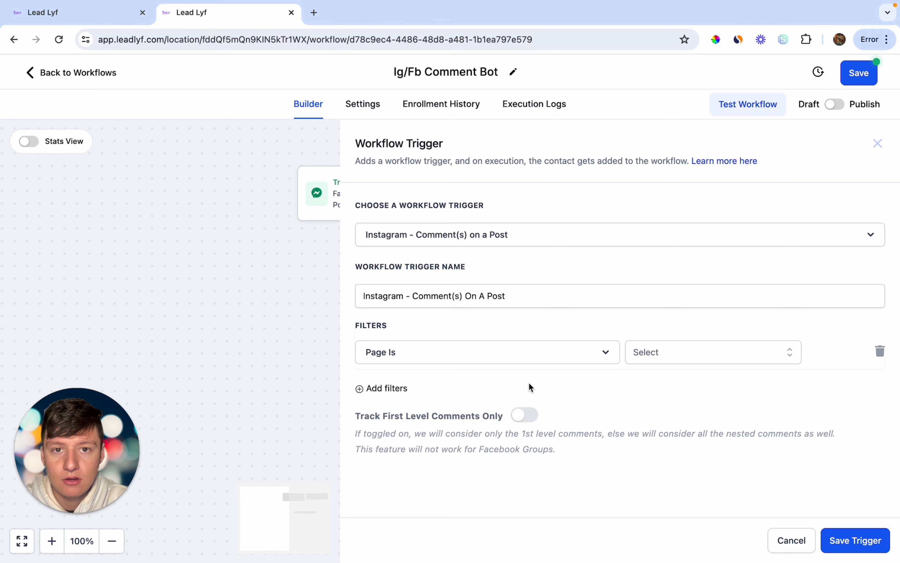
left_click(839, 539)
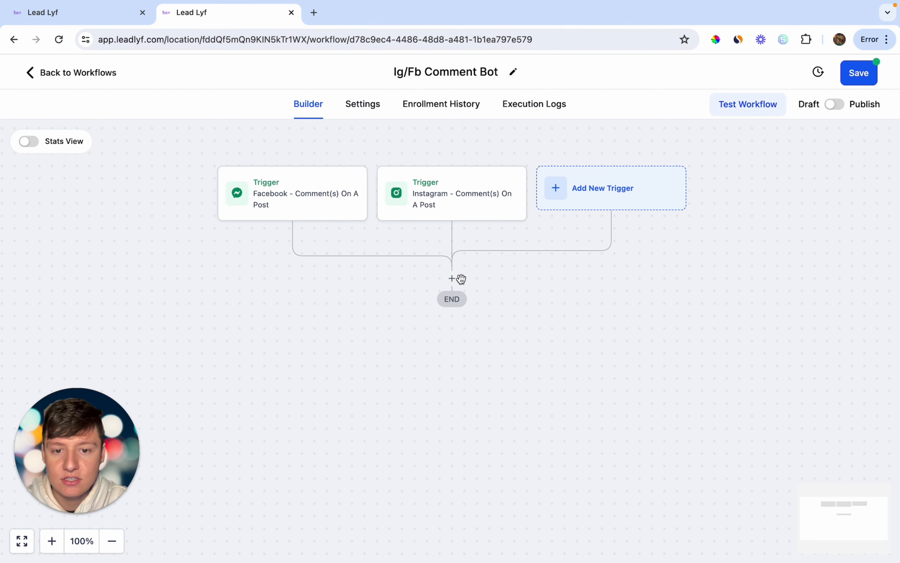
- Insert an If / Else action below the triggers and name its first branch FB
left_click(452, 278)
type("if")
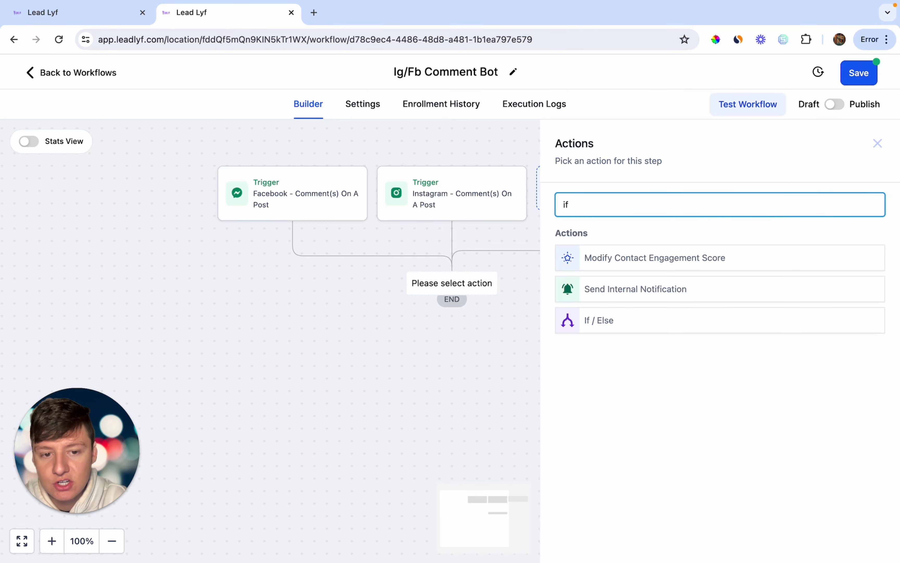
left_click(575, 322)
scroll(564, 388, "down", 1)
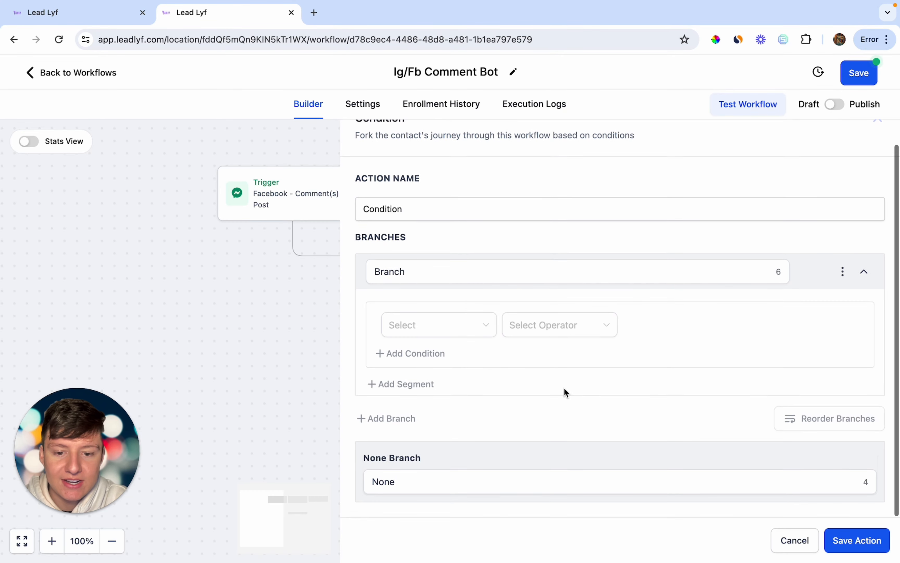
scroll(564, 388, "up", 1)
double_click(410, 297)
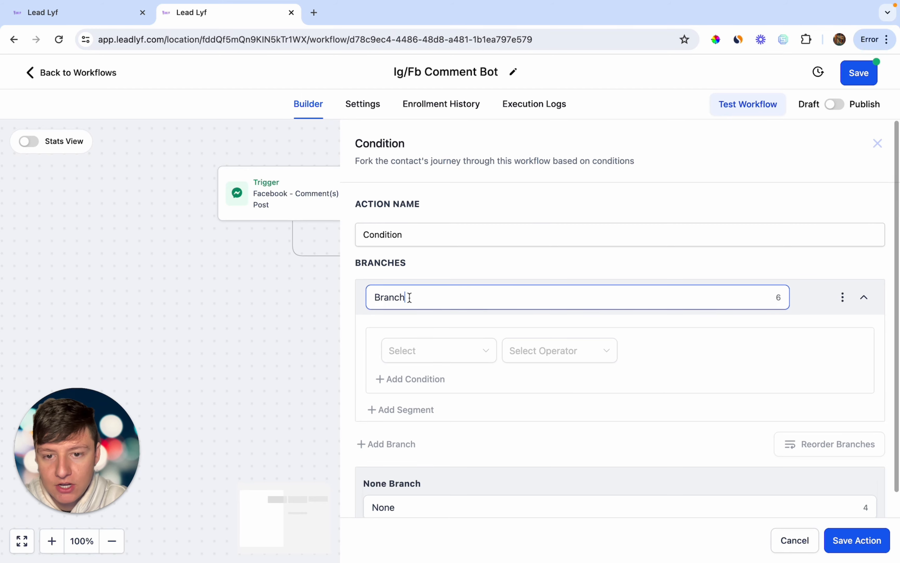
key("BackSpace")
type("FB")
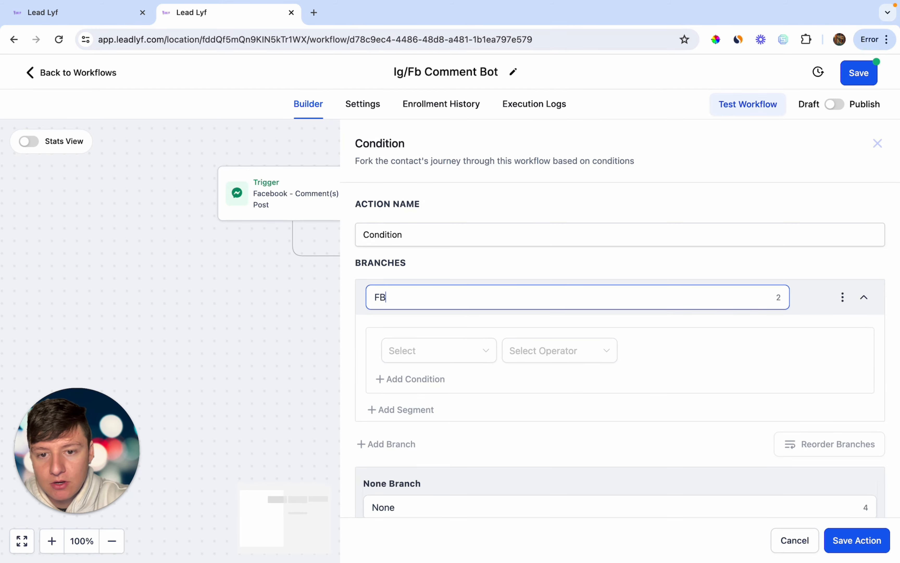
- Set the FB branch condition to Workflow Trigger Is Facebook - Comment(s) On A Post
left_click(410, 352)
left_click(422, 420)
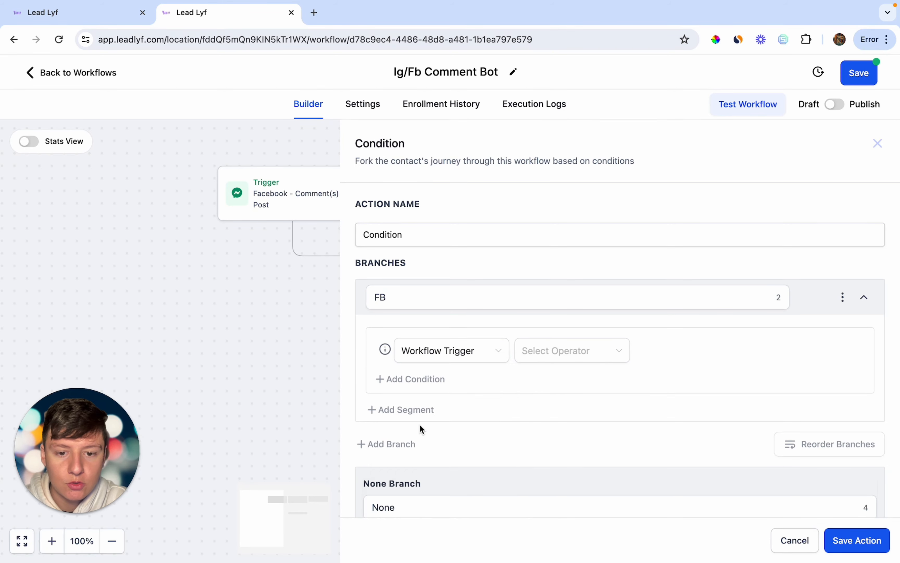
left_click(536, 354)
left_click(542, 380)
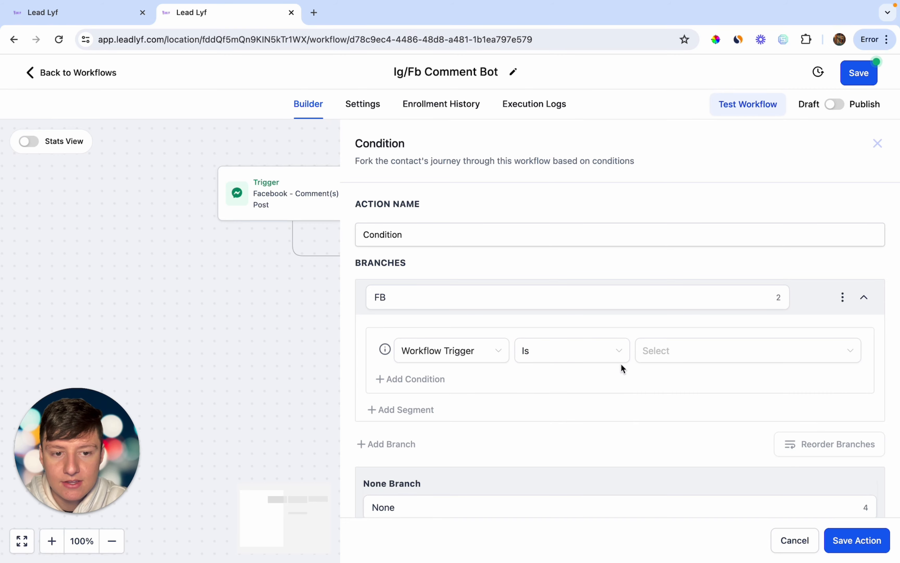
left_click(653, 351)
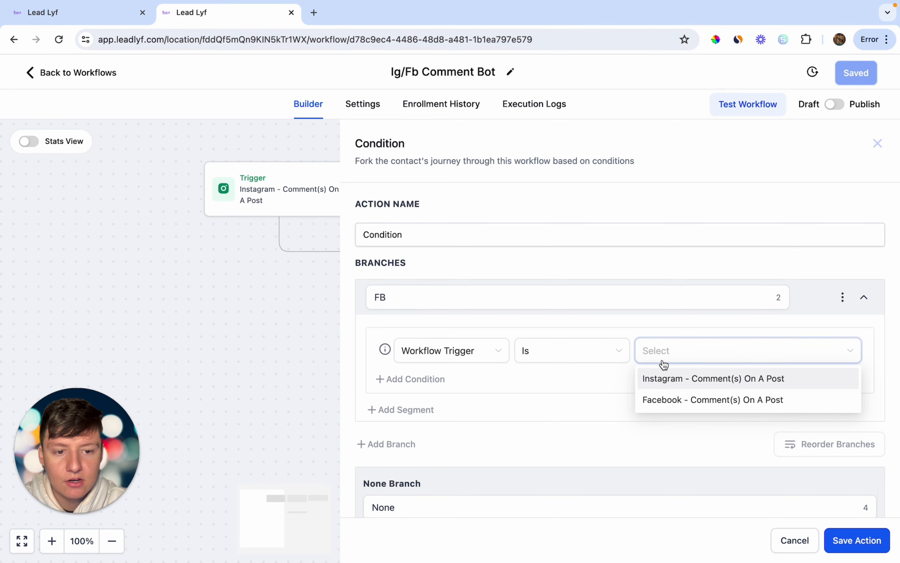
left_click(685, 399)
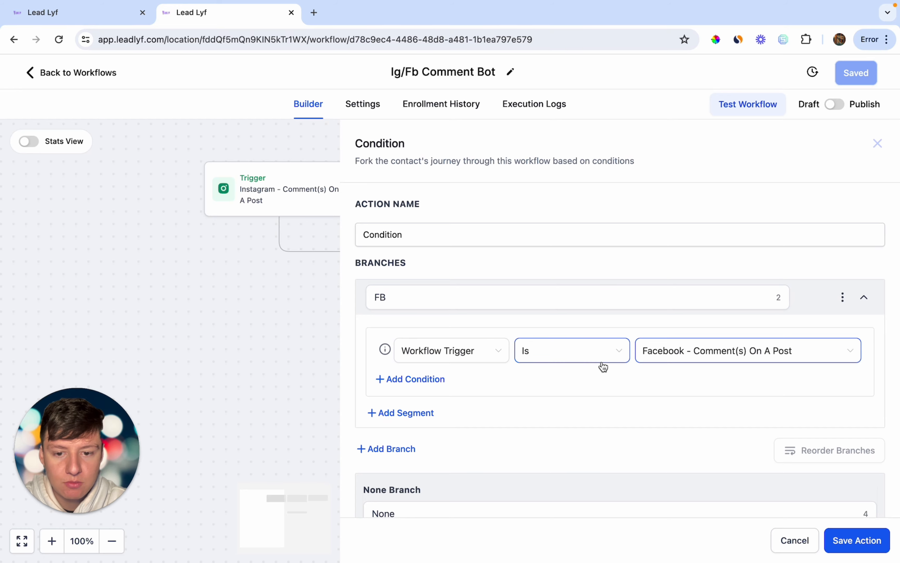
- Add a second branch to the condition and name it IG
scroll(601, 366, "down", 1)
left_click(400, 427)
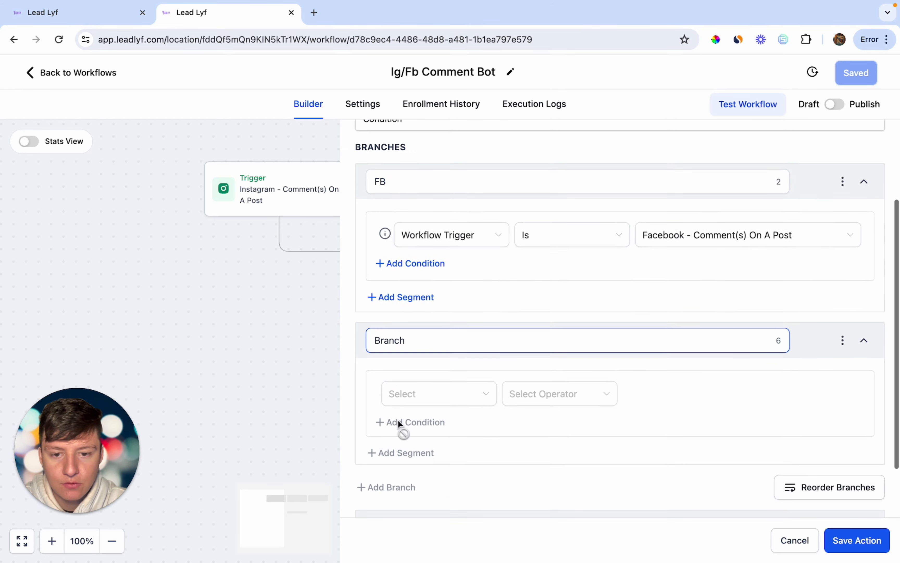
double_click(399, 340)
key("BackSpace")
type("IG")
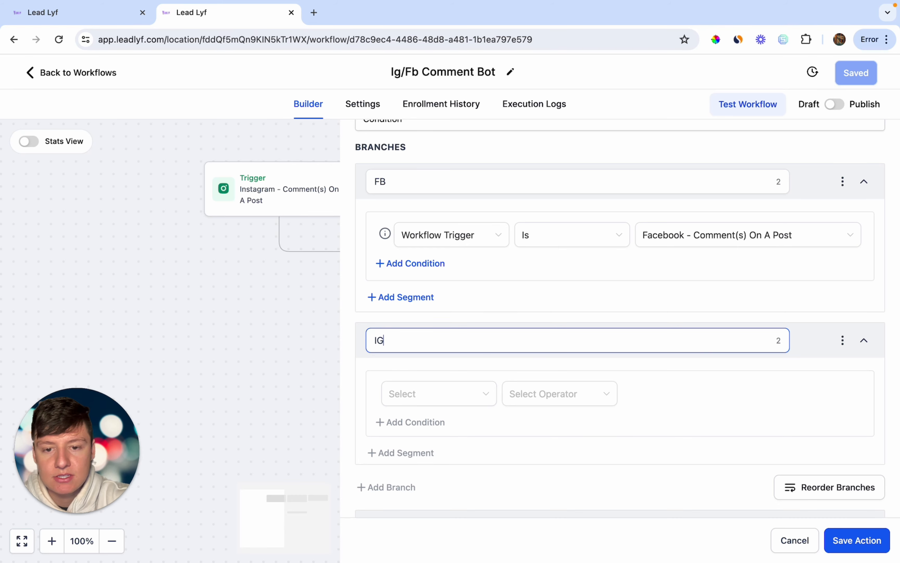
- Set the IG branch condition to Workflow Trigger Is Instagram - Comment(s) On A Post
left_click(402, 394)
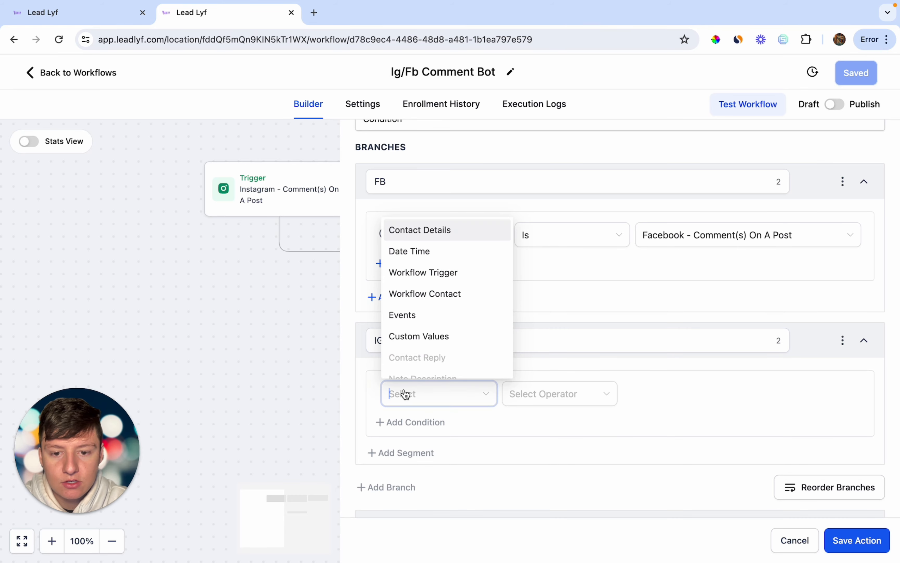
left_click(410, 280)
left_click(646, 393)
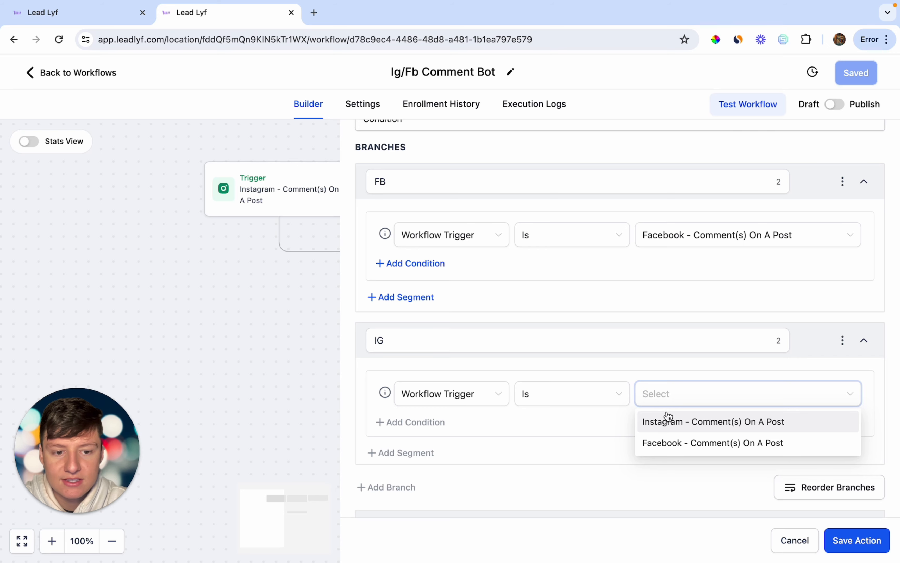
left_click(672, 423)
- Rename the condition action to "FB or IG" and save it
scroll(671, 426, "up", 3)
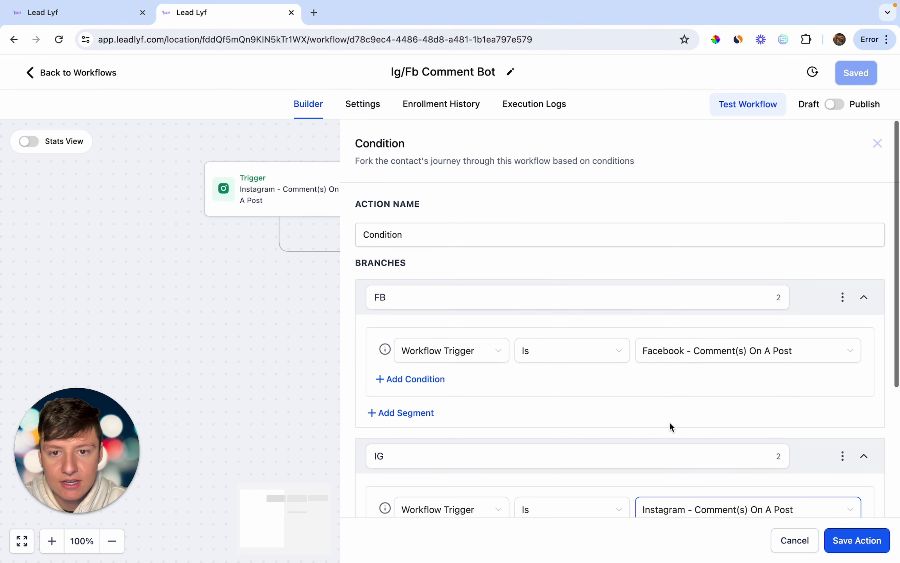
left_click(388, 234)
double_click(388, 233)
type("FB")
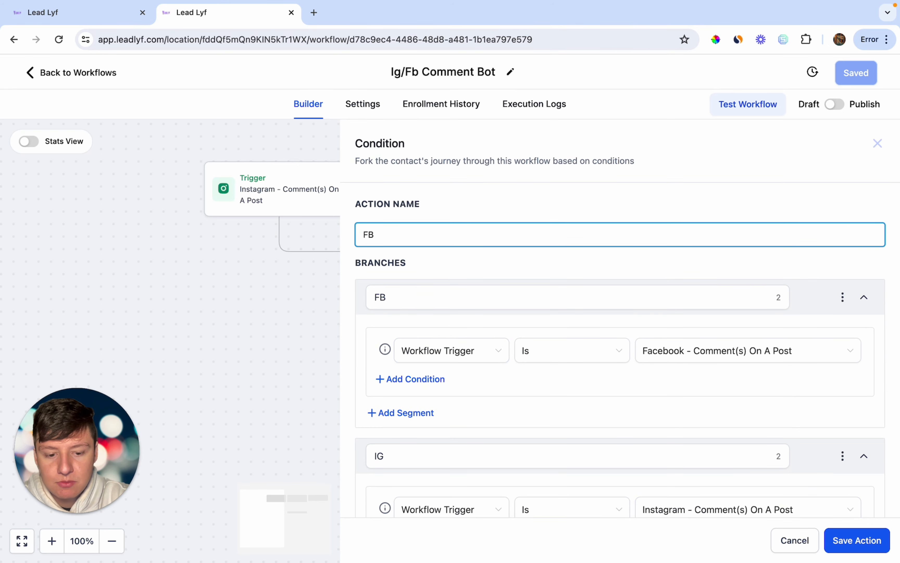
type(" or IG")
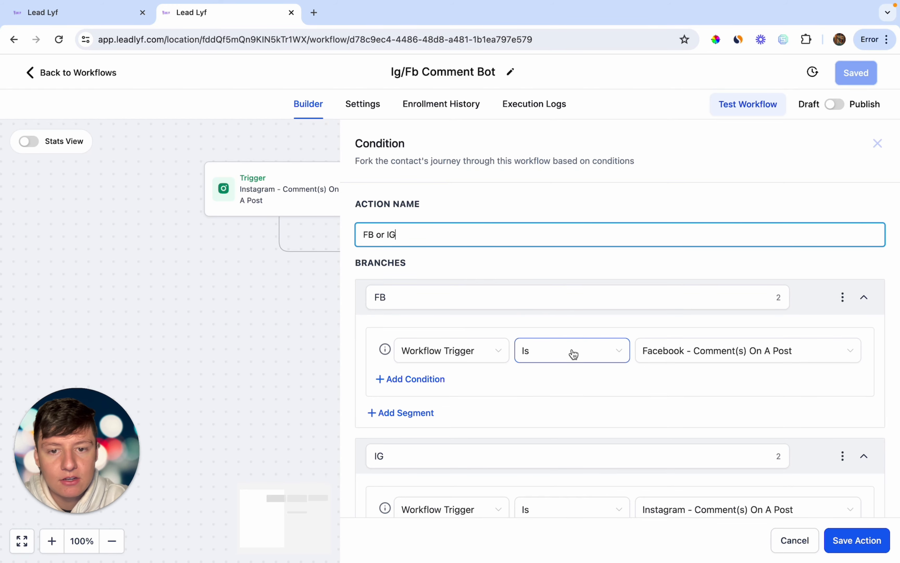
left_click(849, 546)
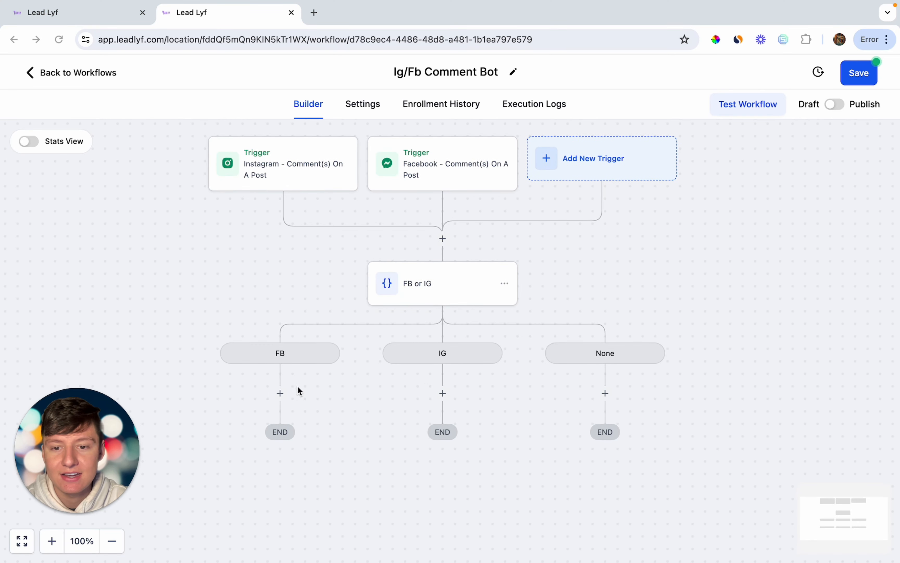
- Add a Reply In Comments action under the FB branch
left_click(280, 393)
left_click(589, 205)
type("rep")
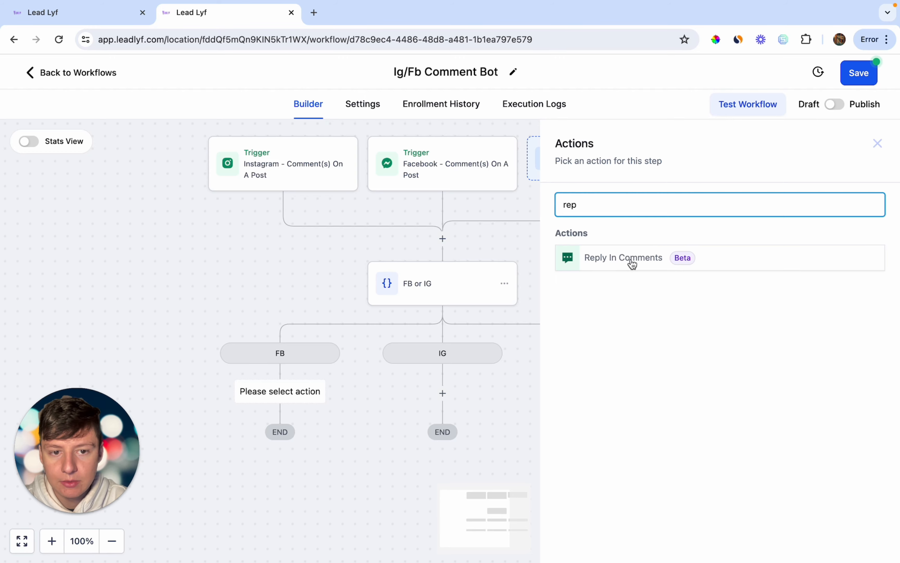
left_click(633, 265)
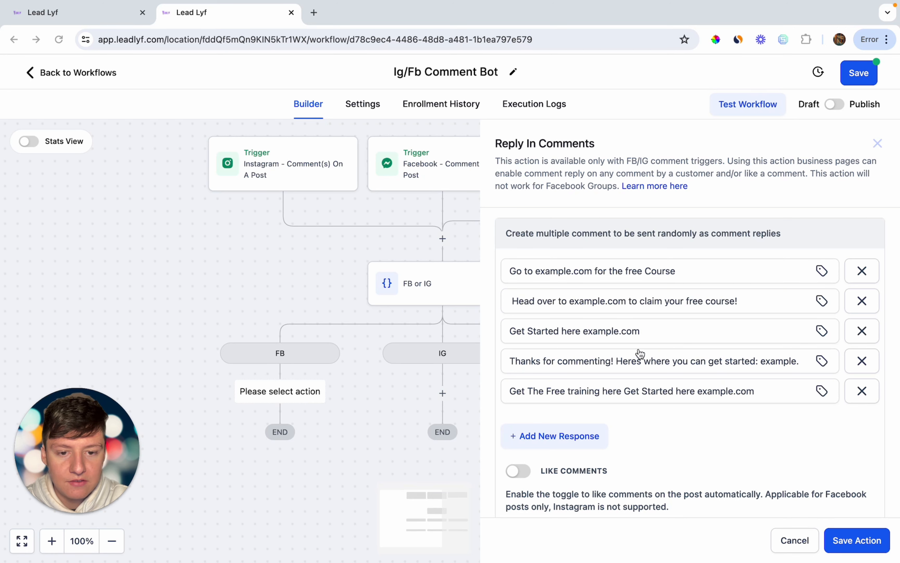
- Remove "Get Started here" from the fifth reply so it reads "Get The Free training here example.com"
left_click(642, 398)
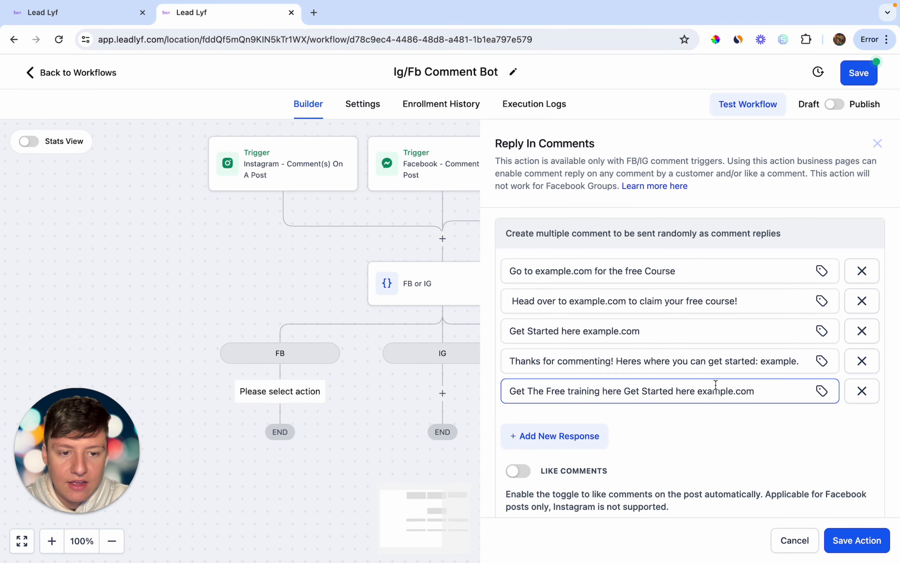
left_click_drag(694, 391, 623, 393)
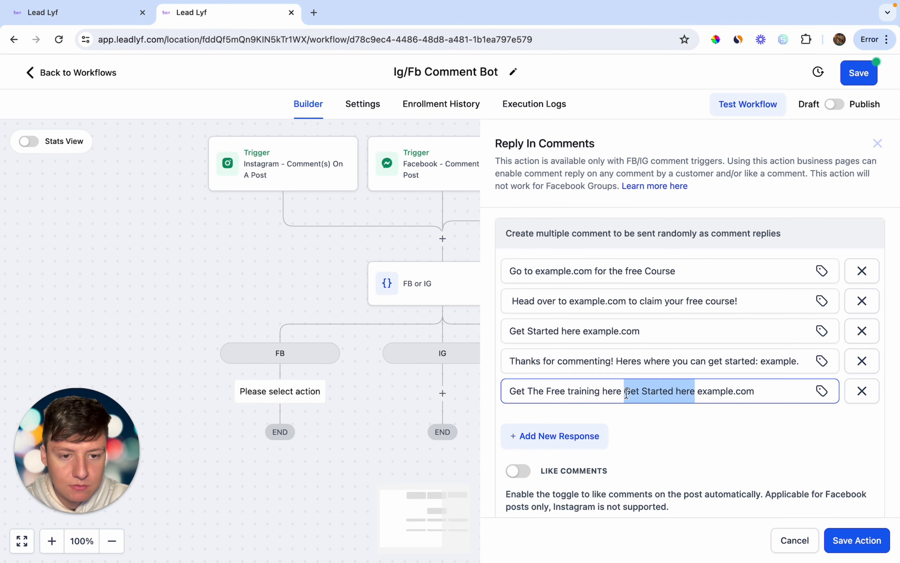
key("BackSpace")
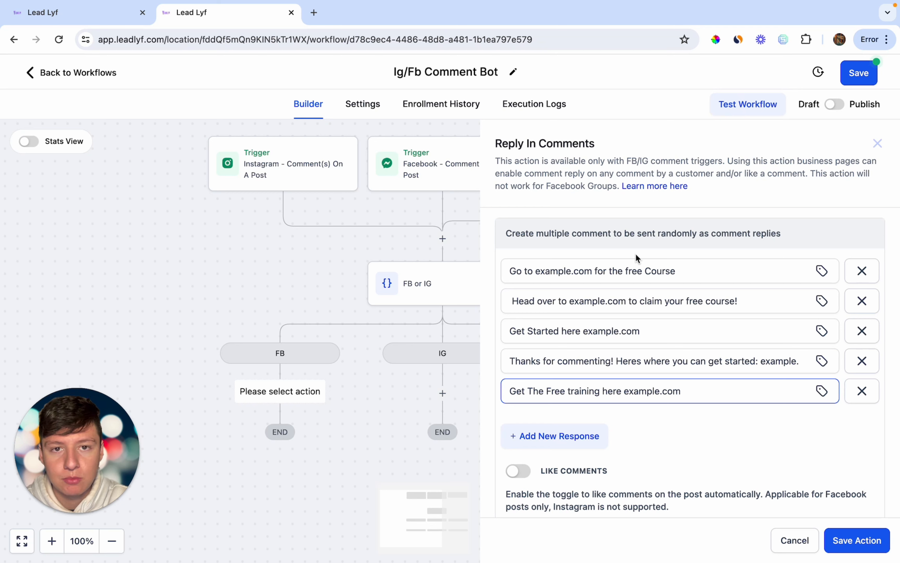
- Enable Like Comments for the FB branch's comment reply and save the action
scroll(614, 372, "down", 1)
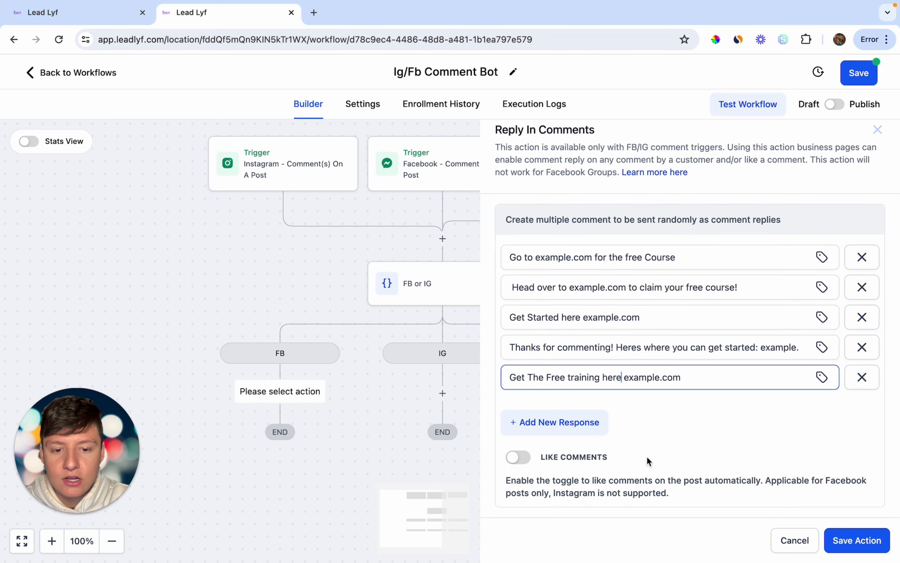
left_click(523, 460)
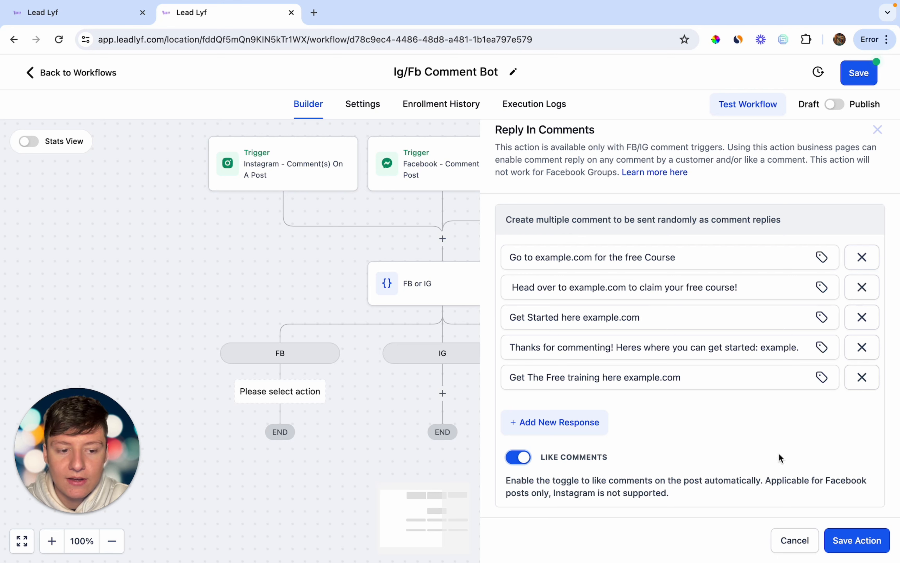
left_click(842, 541)
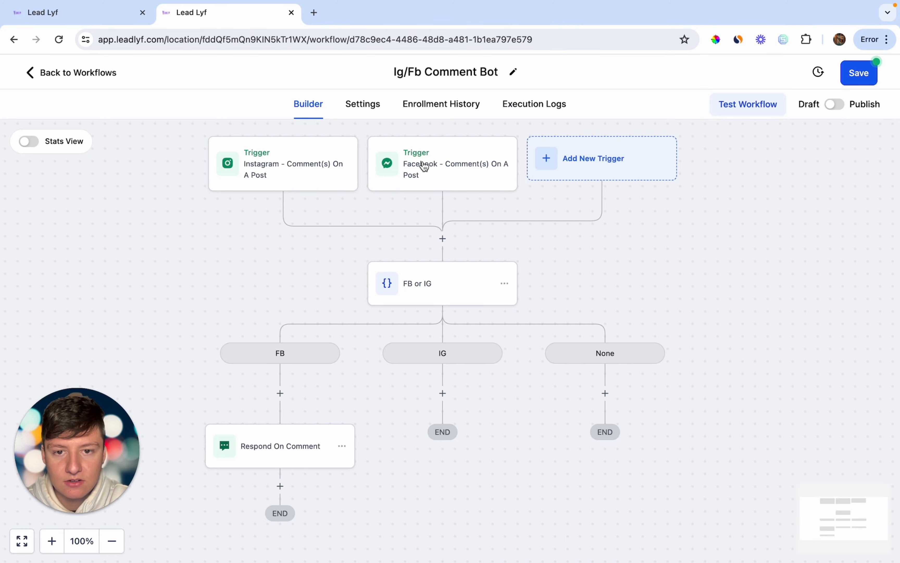
left_click(413, 173)
key("Escape")
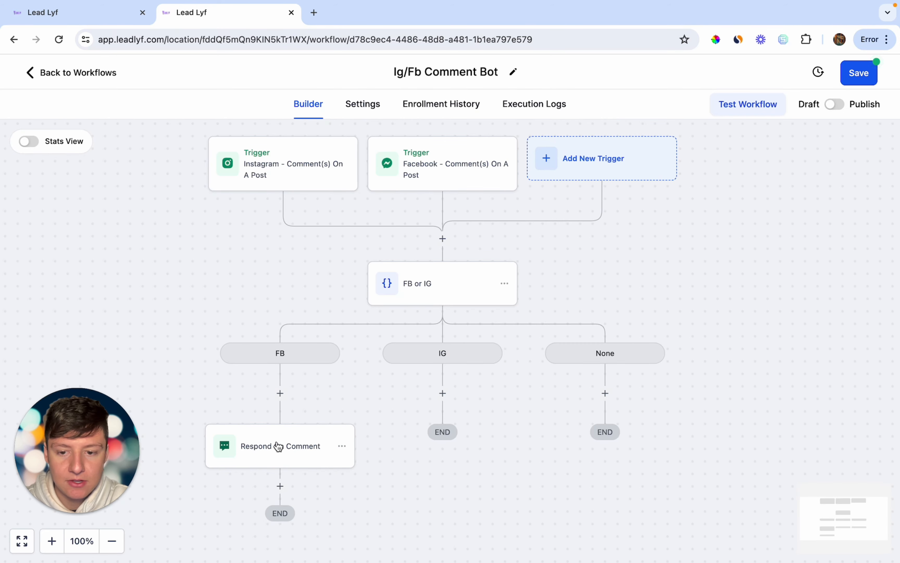
- Add and save a Wait action with a Time Delay in minutes after the FB branch's Respond On Comment
scroll(279, 445, "down", 4)
left_click(291, 425)
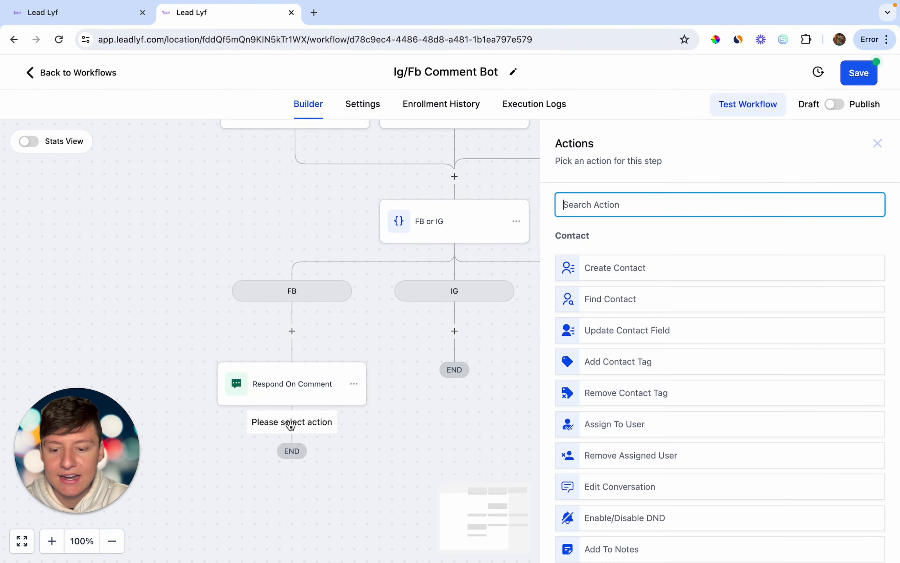
type("wait")
key("Return")
left_click(397, 345)
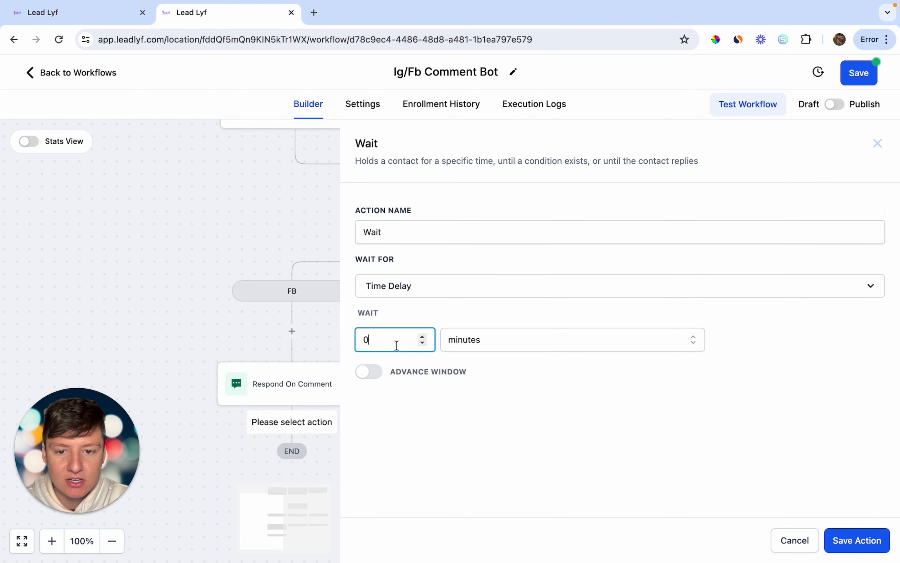
left_click(862, 542)
- Add and save a Facebook Interactive Messenger action after Wait, greeting {{contact.first_name}}, sharing the free course at example.com, inviting questions and wishing good luck
scroll(408, 452, "down", 4)
left_click_drag(409, 452, 405, 405)
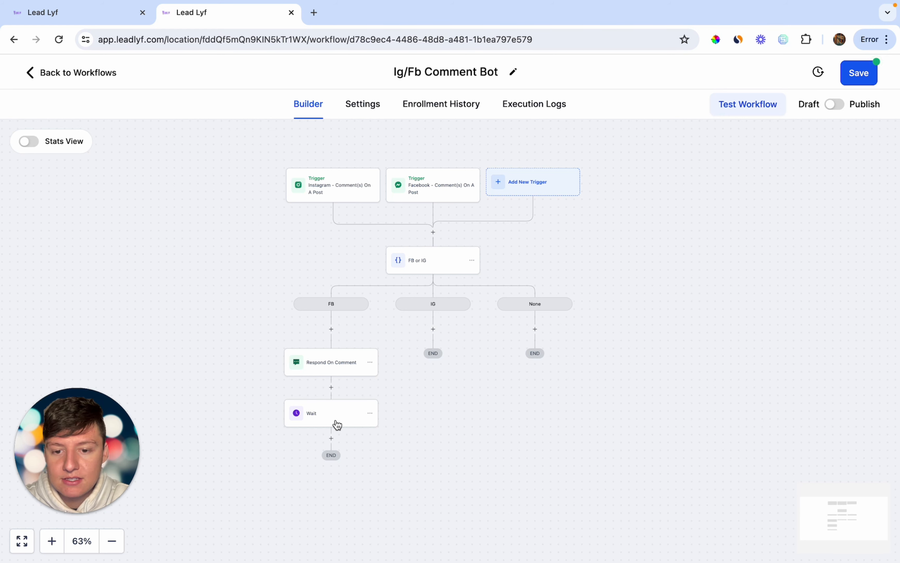
left_click(331, 439)
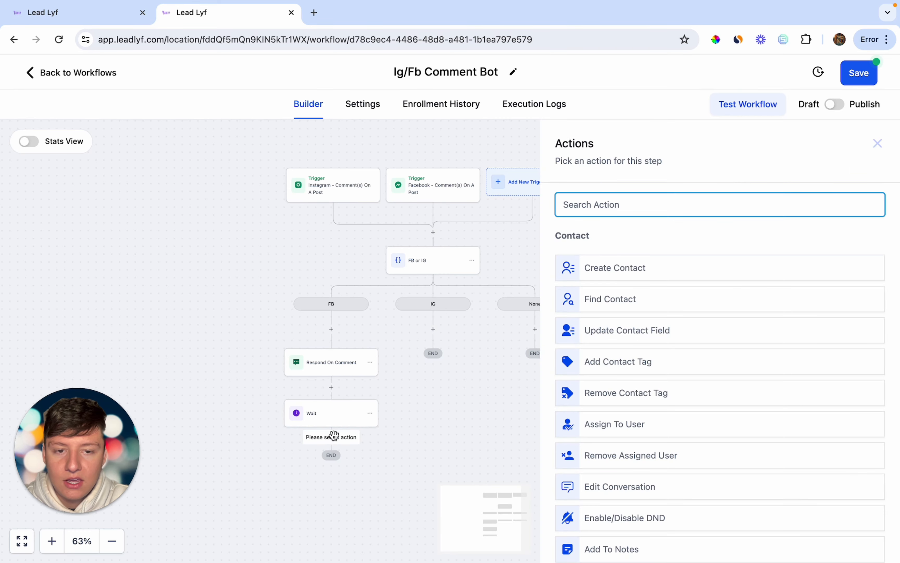
type("fac")
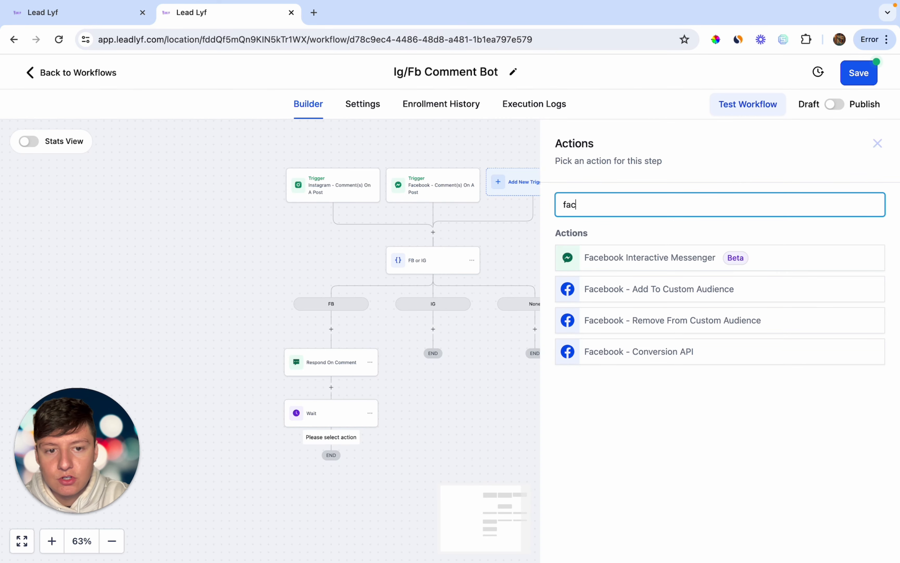
left_click(671, 262)
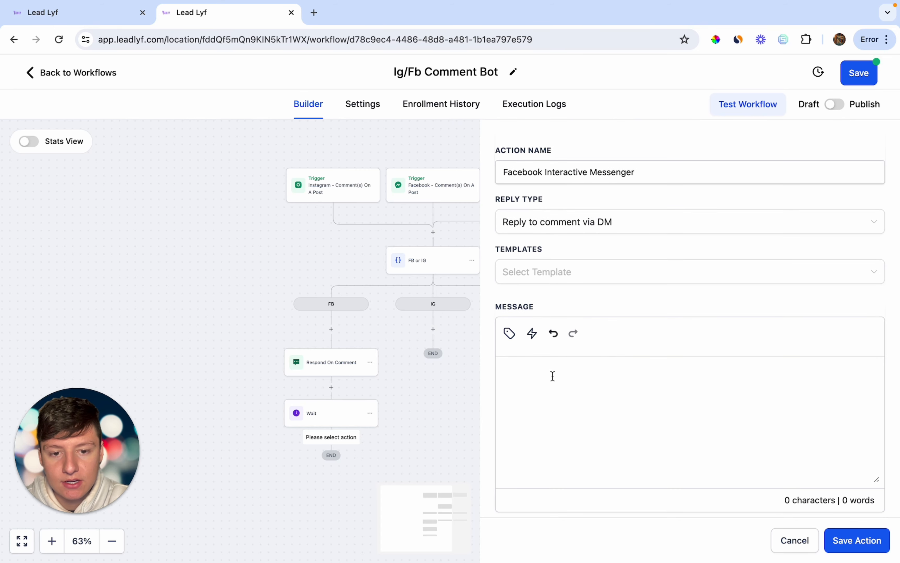
type("Hey {{contact.first_name}}, Thanks for your interest in my free course! You can check it out here: example.com. If you have any questions, let me know. Good luck!")
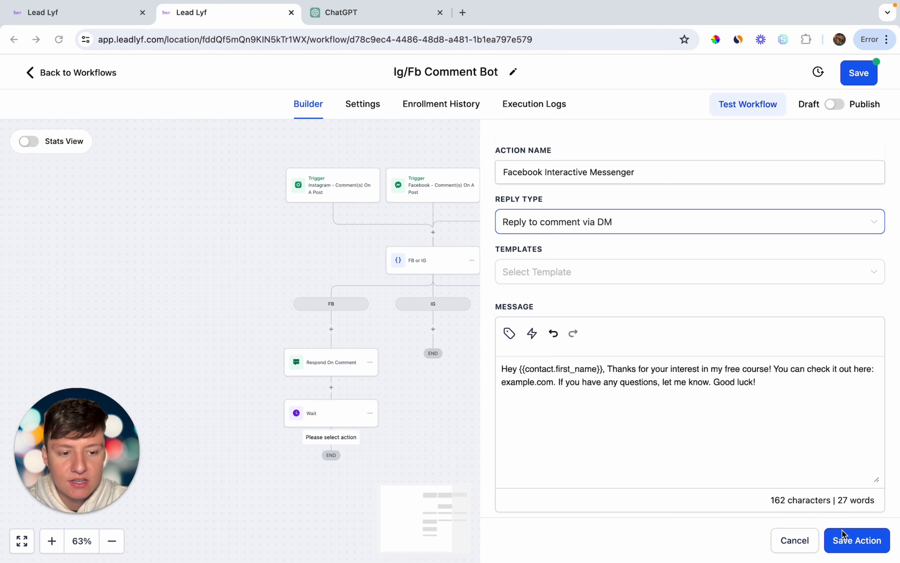
left_click(846, 539)
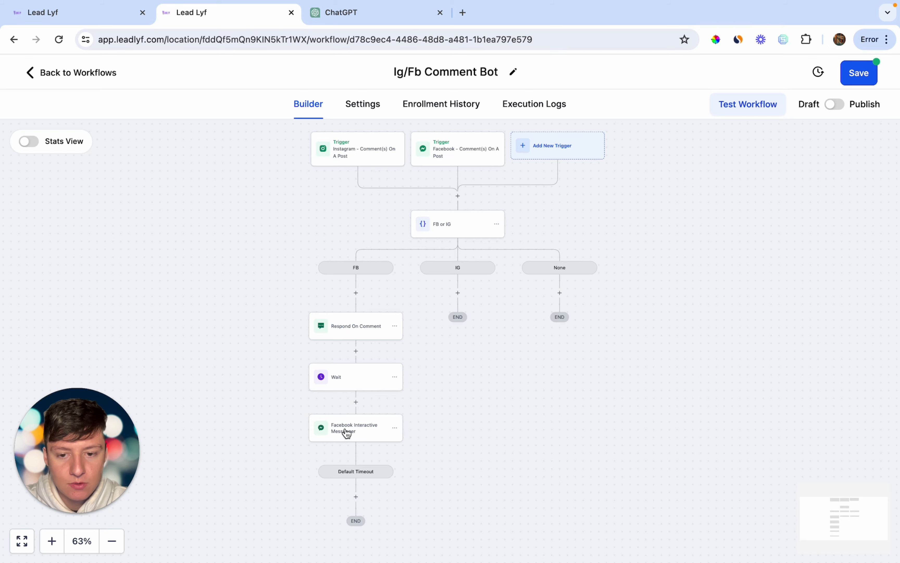
- Copy all FB branch actions from Respond On Comment onward into the IG branch
scroll(259, 517, "up", 2)
left_click_drag(271, 458, 208, 493)
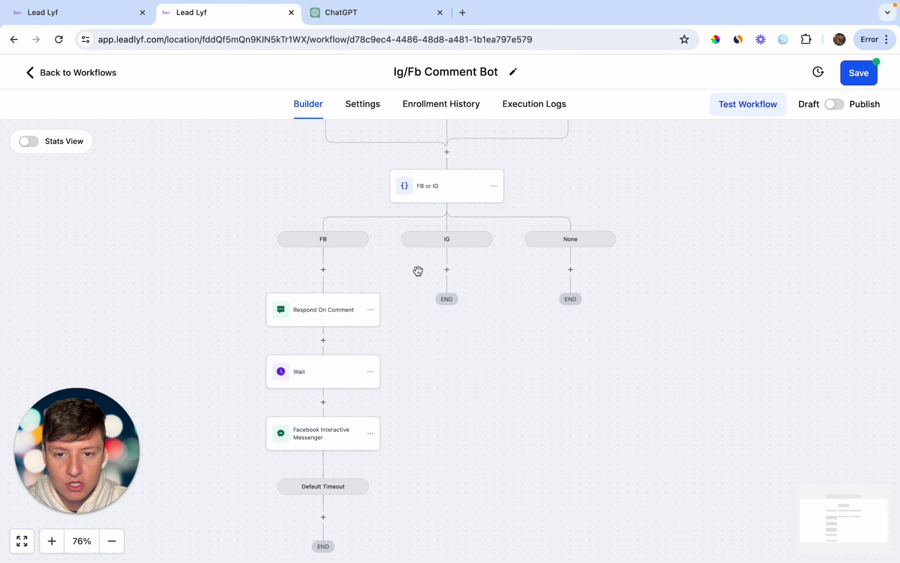
left_click(371, 310)
mouse_move(411, 348)
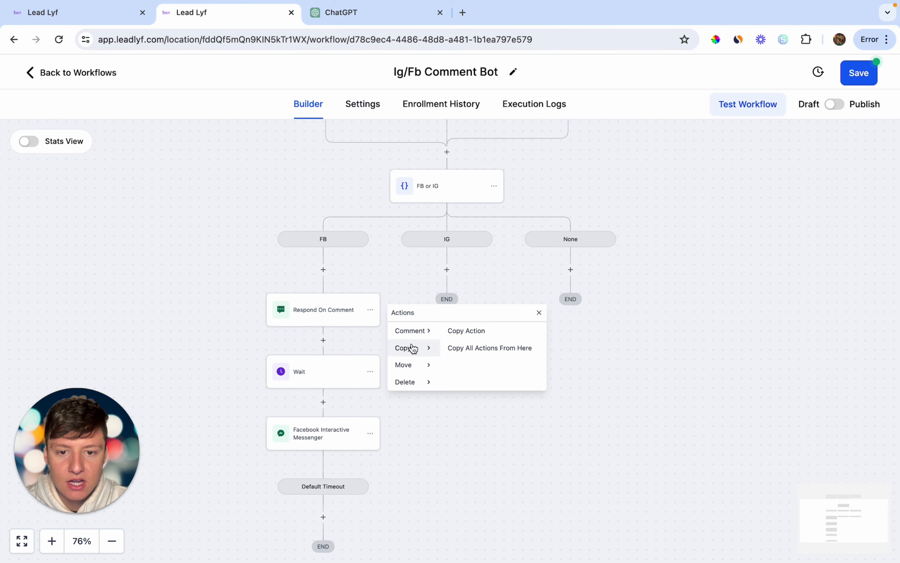
left_click(489, 347)
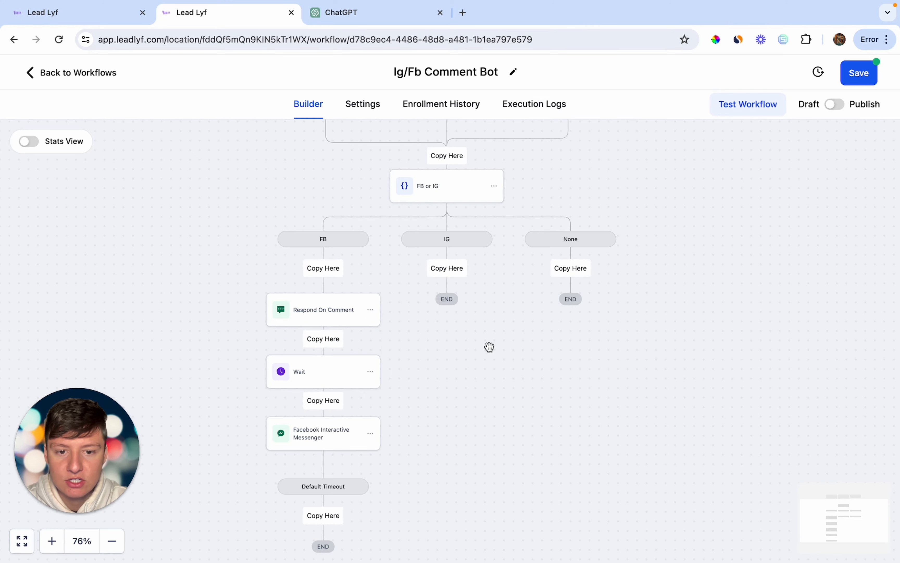
left_click(447, 272)
- Review the replies and the Like Comments setting in the IG branch's Respond On Comment action
left_click(454, 307)
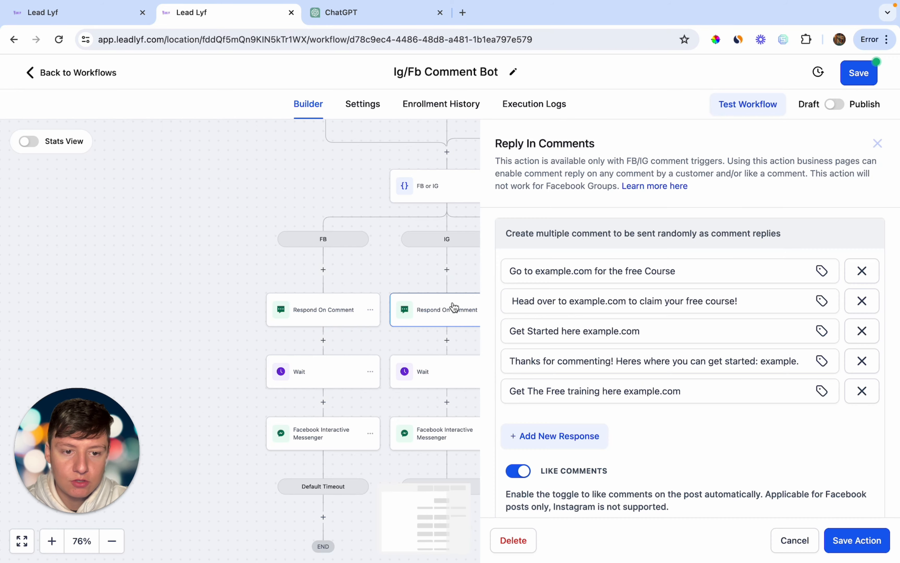
scroll(585, 447, "down", 1)
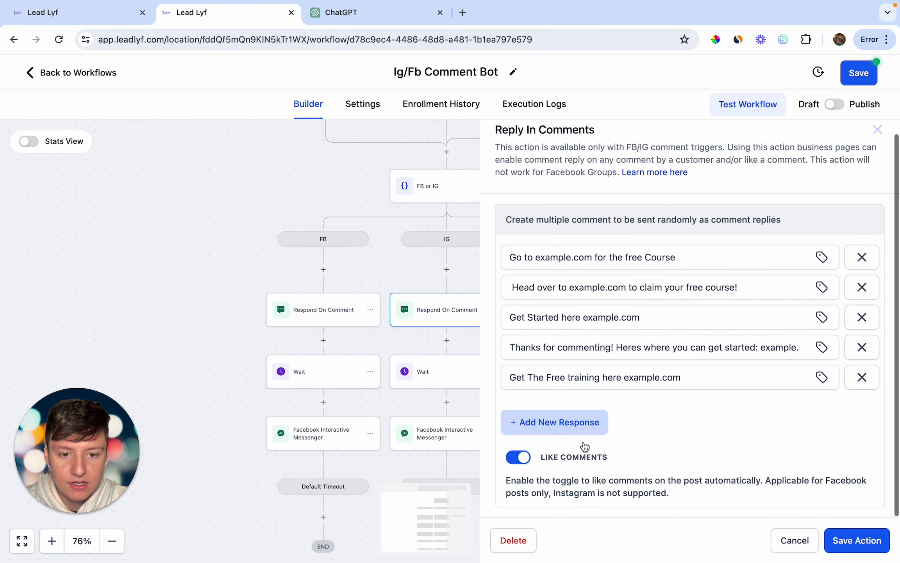
left_click(473, 372)
scroll(451, 413, "down", 1)
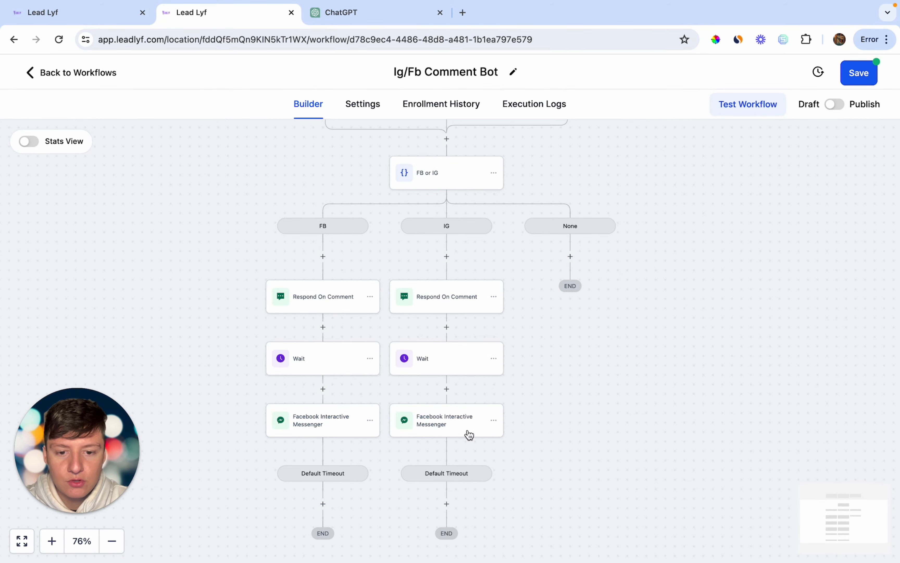
- Replace the IG branch's Facebook Interactive Messenger action with an Instagram Interactive Messenger action after Wait
left_click(494, 421)
left_click(532, 480)
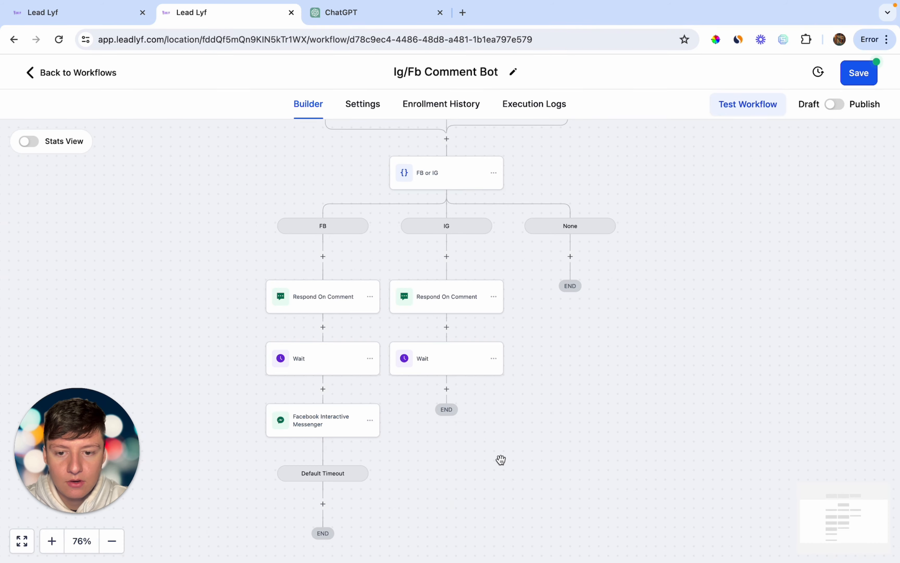
left_click(447, 389)
type("inst")
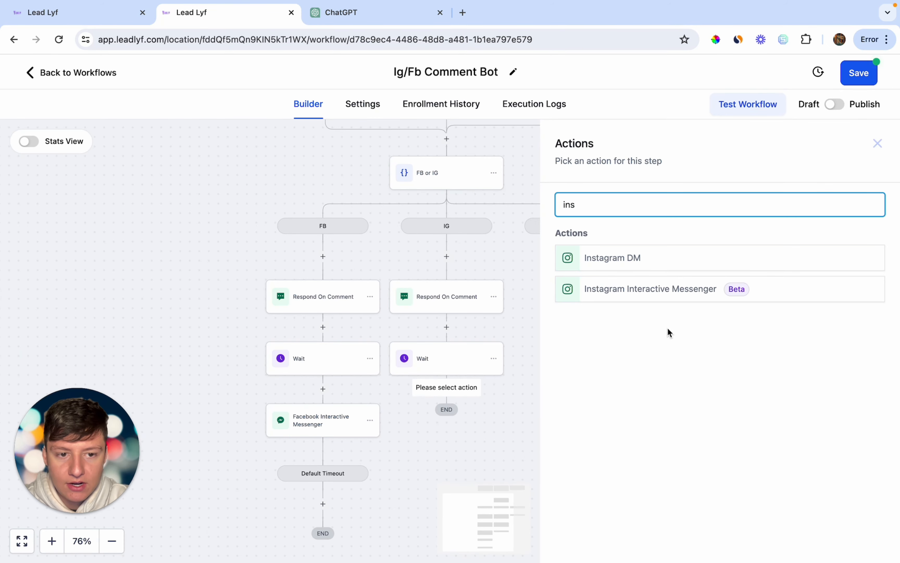
left_click(693, 294)
- Write and save the Instagram message greeting {{contact.first_name}}, thanking them for their interest, sharing the free course at example.com, inviting questions and wishing good luck
scroll(693, 296, "down", 2)
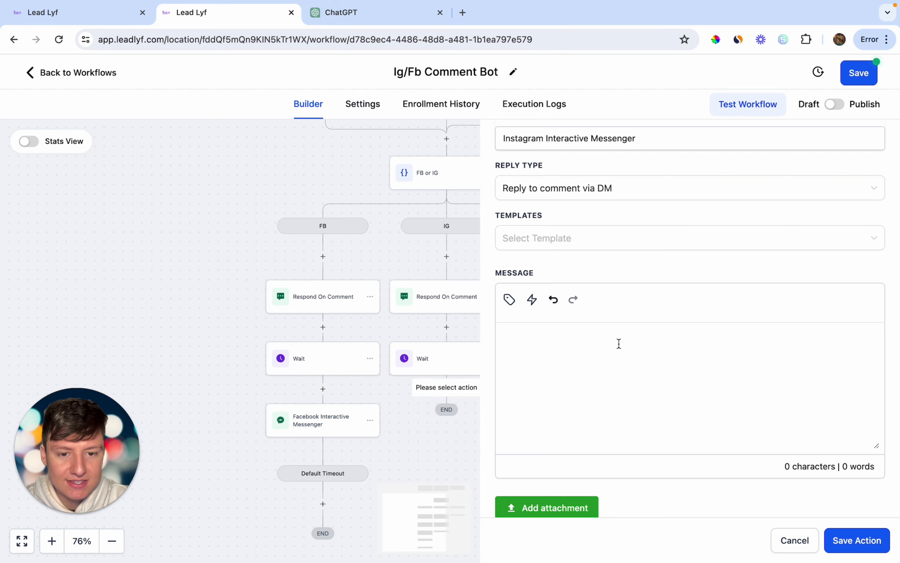
type("\"Hey {{contact.first_name}}, Thanks for your interest in my free course! You can check it out here: example.com. If you have any questions, let me know. Good luck!")
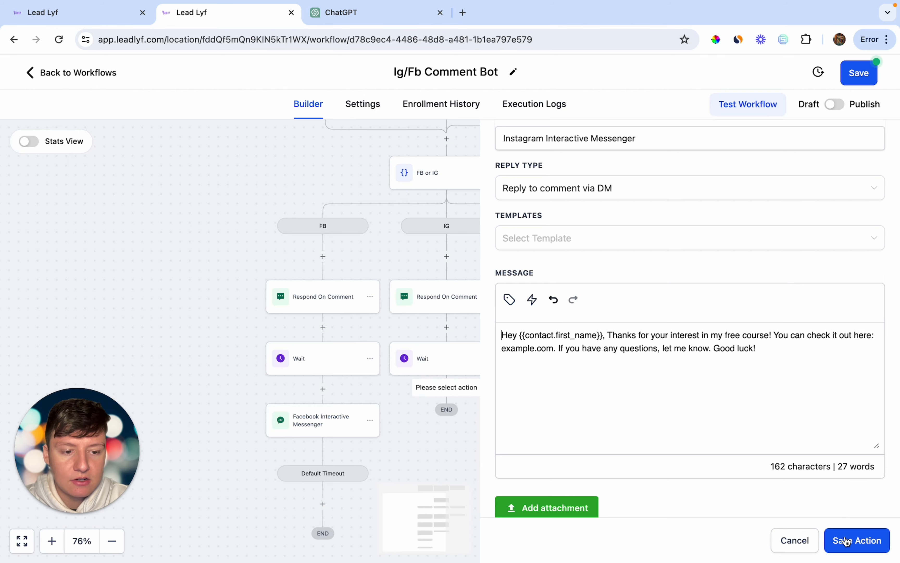
left_click(846, 542)
- Switch the Ig/Fb Comment Bot workflow from Draft to Publish and save it
scroll(576, 451, "down", 2)
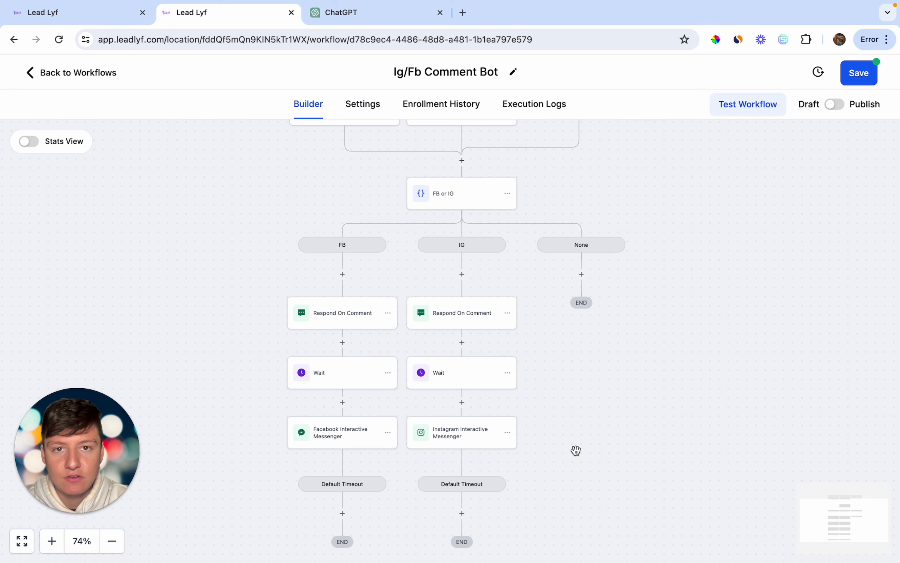
scroll(576, 451, "down", 5)
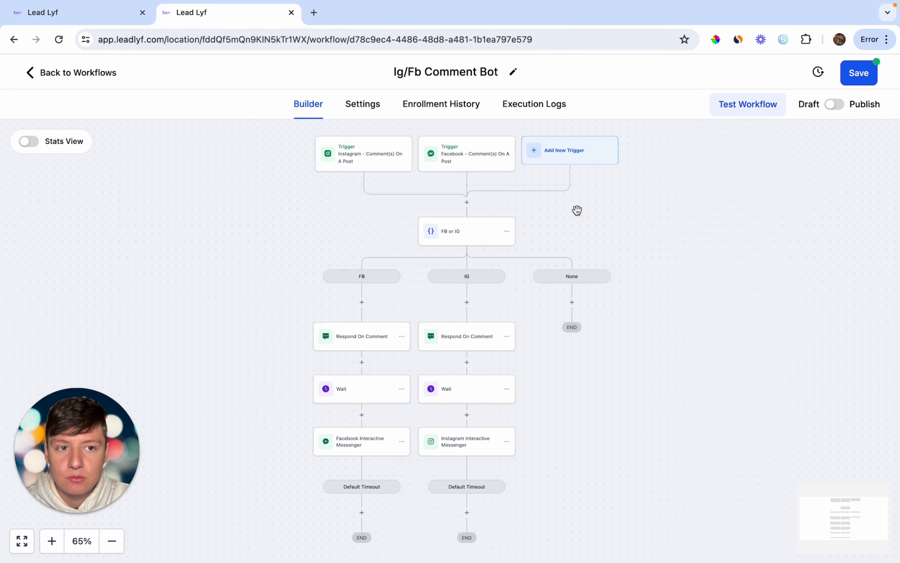
left_click(834, 108)
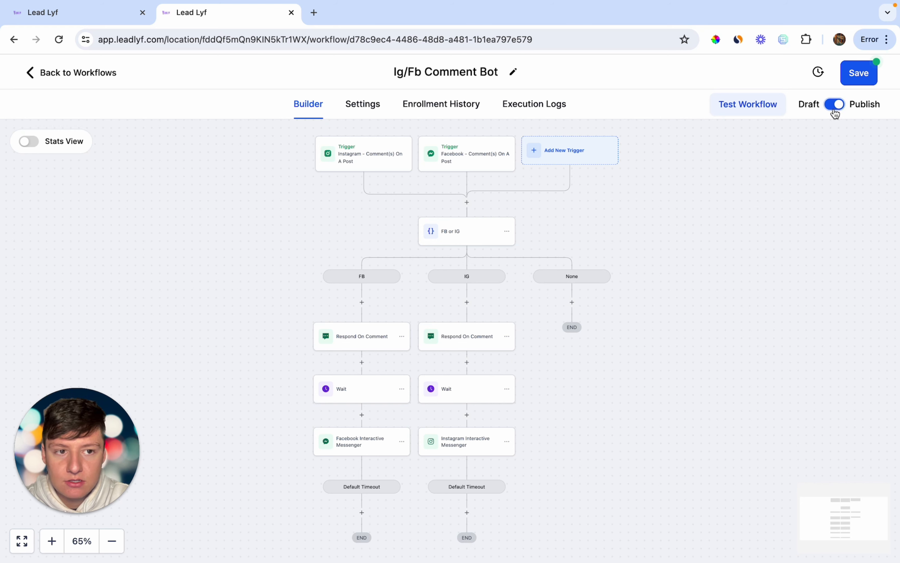
left_click(859, 73)
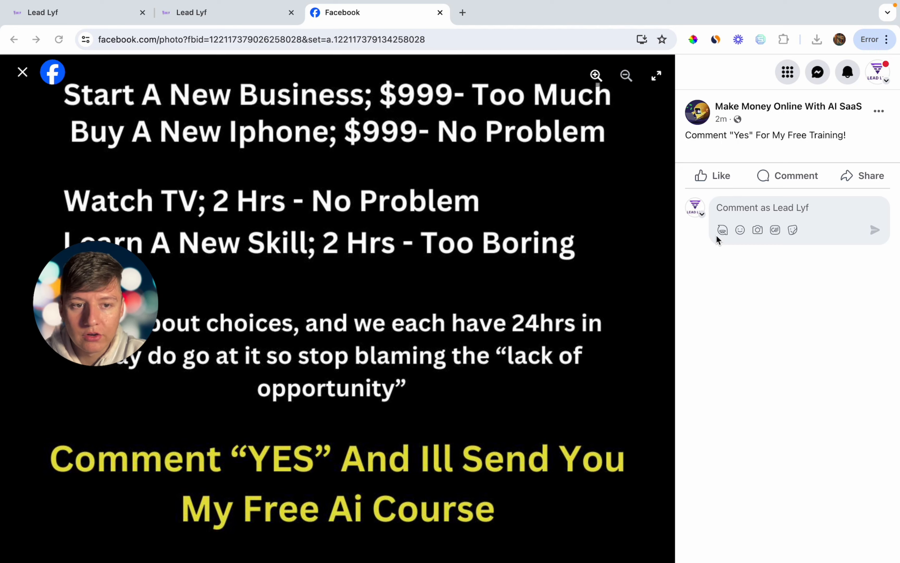
- On the Facebook post offering the free training, comment "yes" as Lead Lyf and expand the reply to that comment
left_click(742, 209)
type("yes")
key("Return")
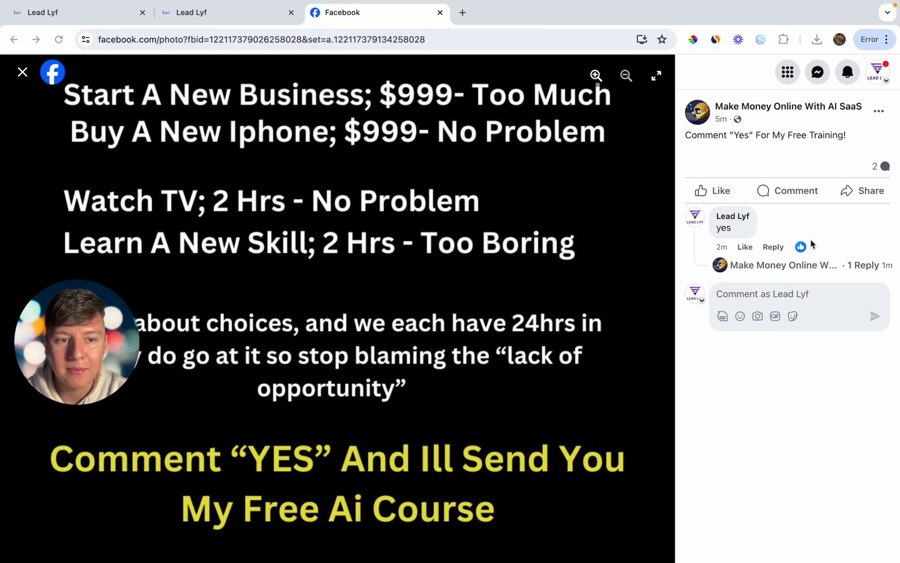
left_click(863, 265)
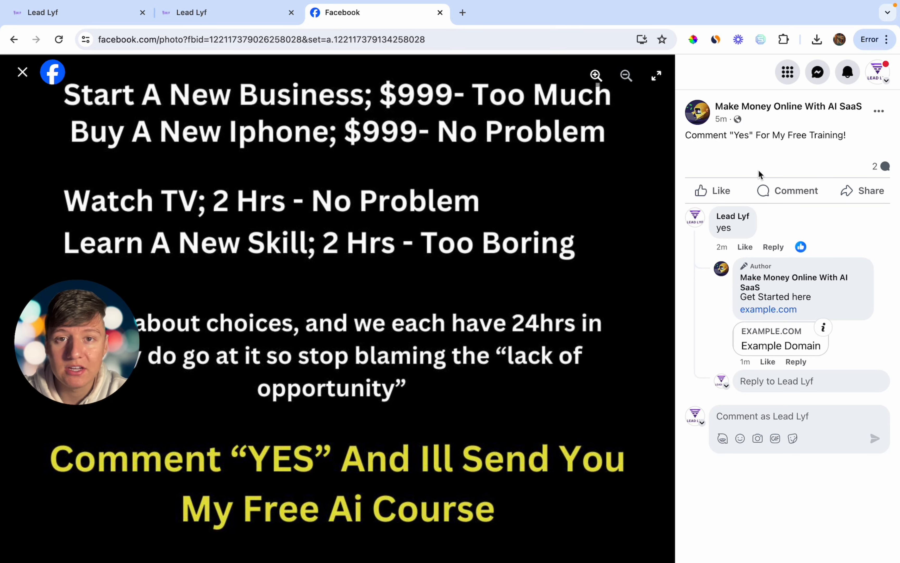
mouse_move(755, 109)
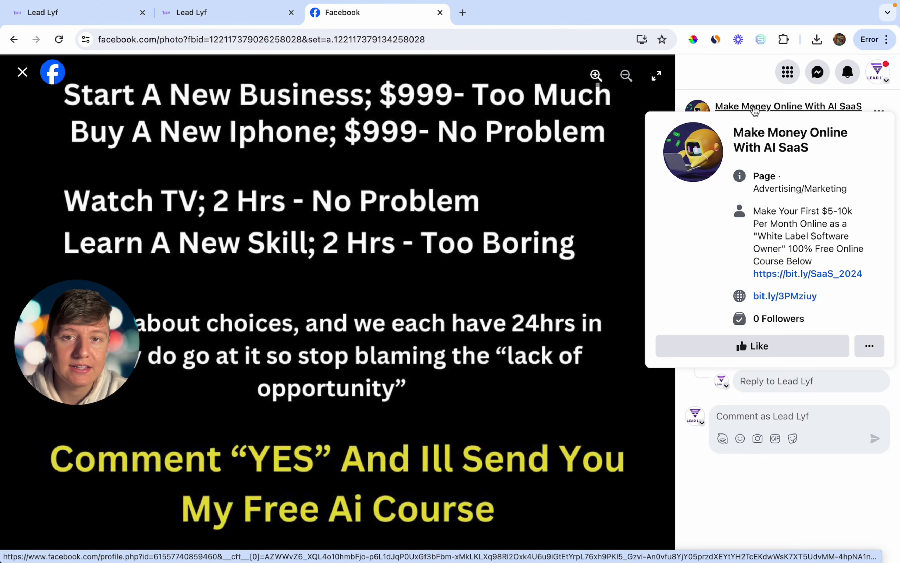